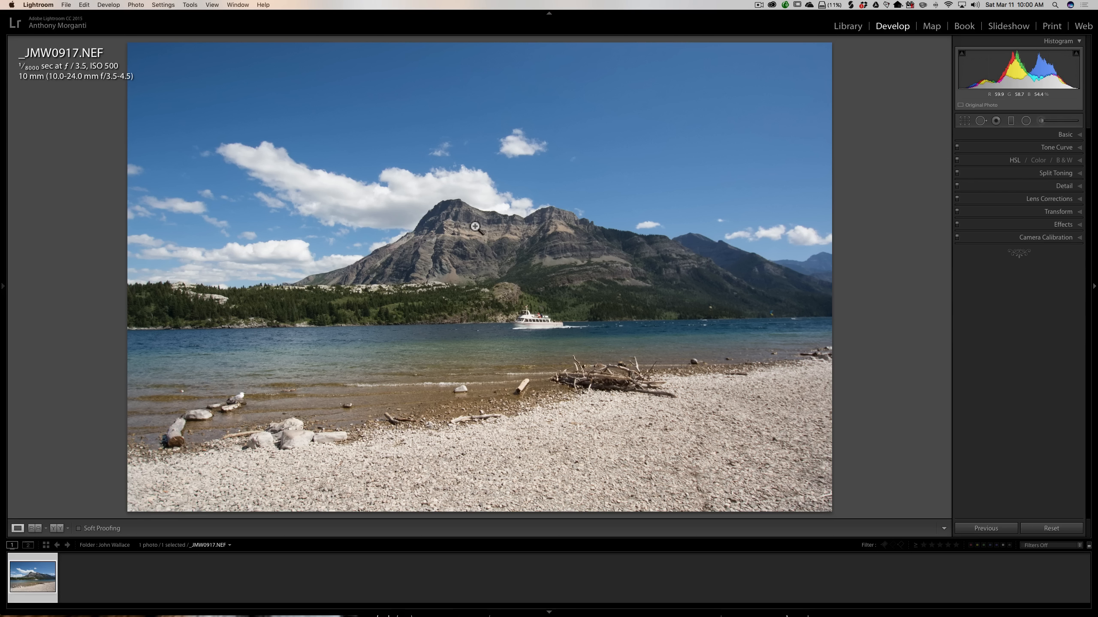
Zoom in on the boat and the far shoreline to examine the photo's sharpness, and return to the full view.
{"action": "left_click", "coordinate": [521, 314]}
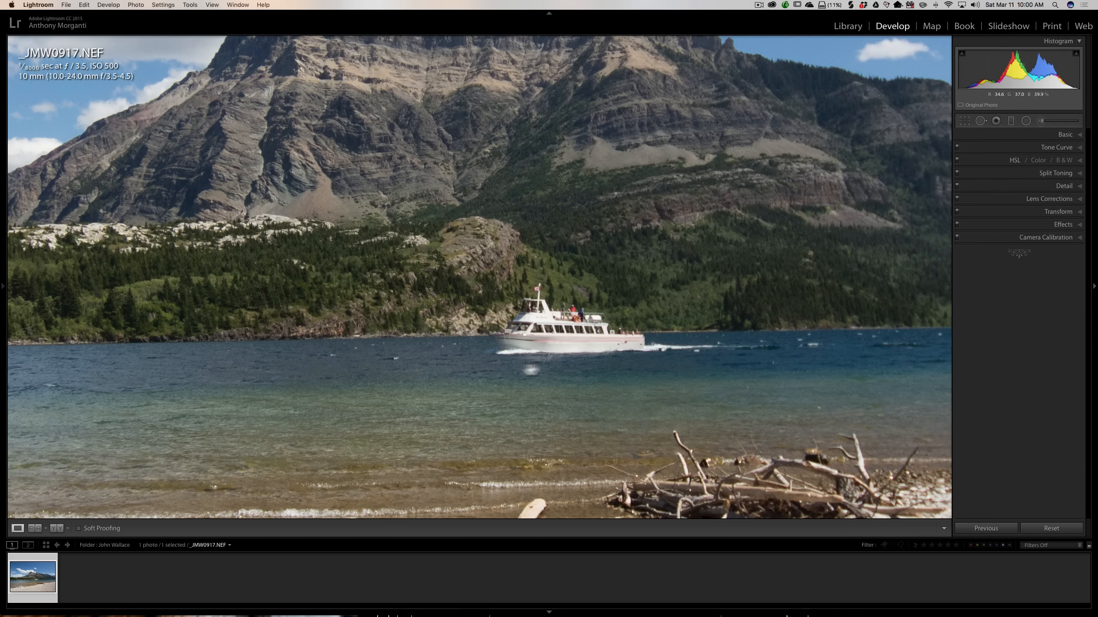
{"action": "left_click_drag", "start_coordinate": [522, 358], "coordinate": [555, 358]}
{"action": "left_click_drag", "start_coordinate": [426, 320], "coordinate": [593, 320]}
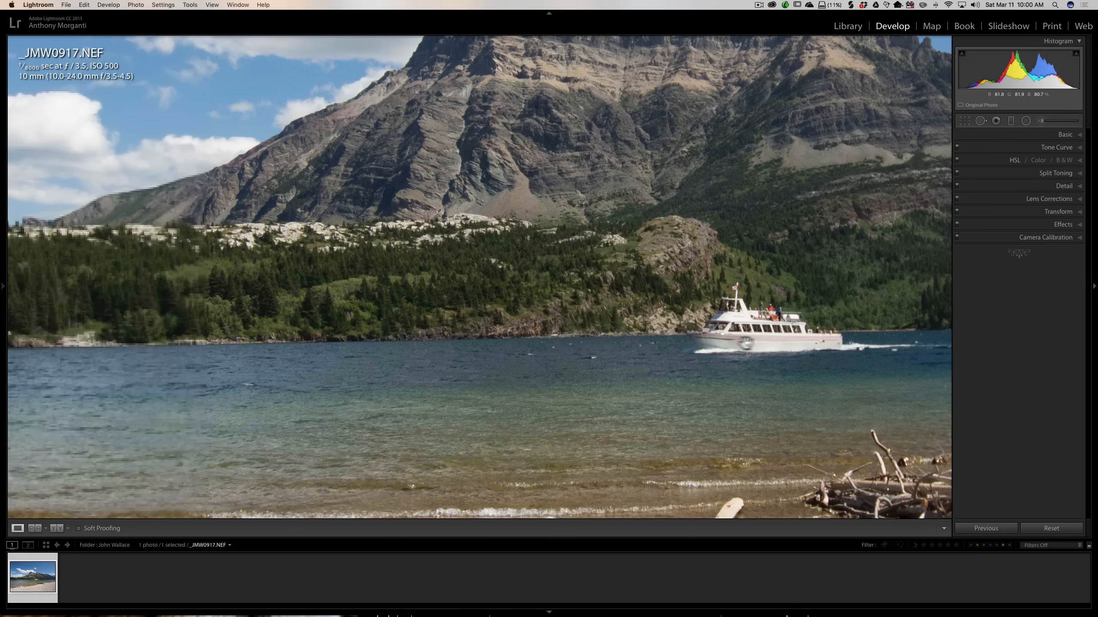
{"action": "left_click", "coordinate": [583, 314]}
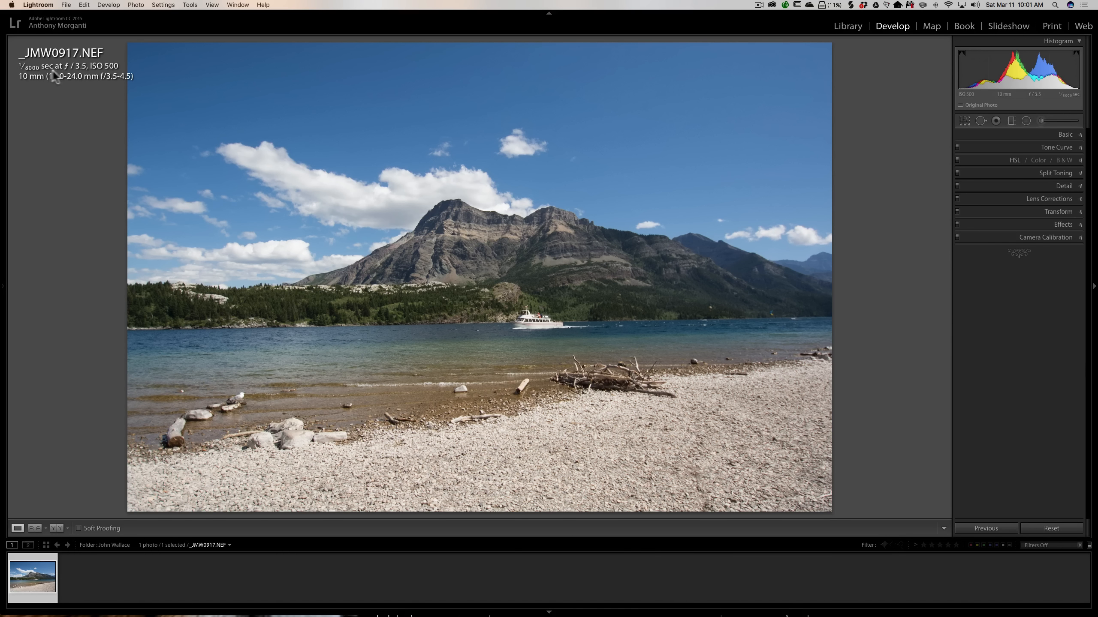
{"action": "left_click", "coordinate": [544, 326]}
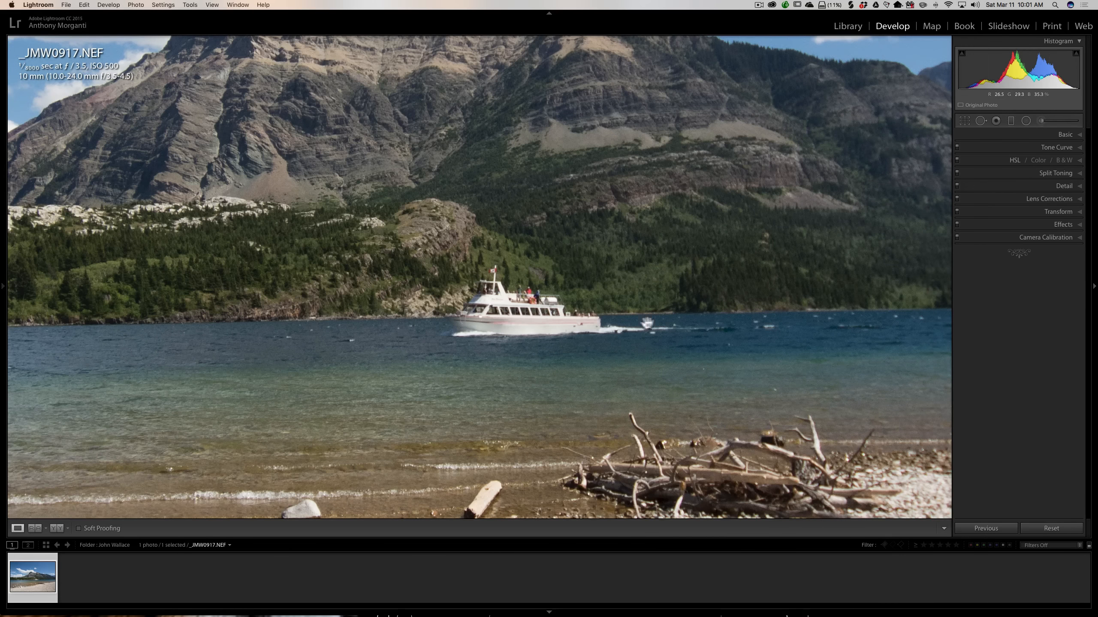
{"action": "left_click", "coordinate": [444, 320]}
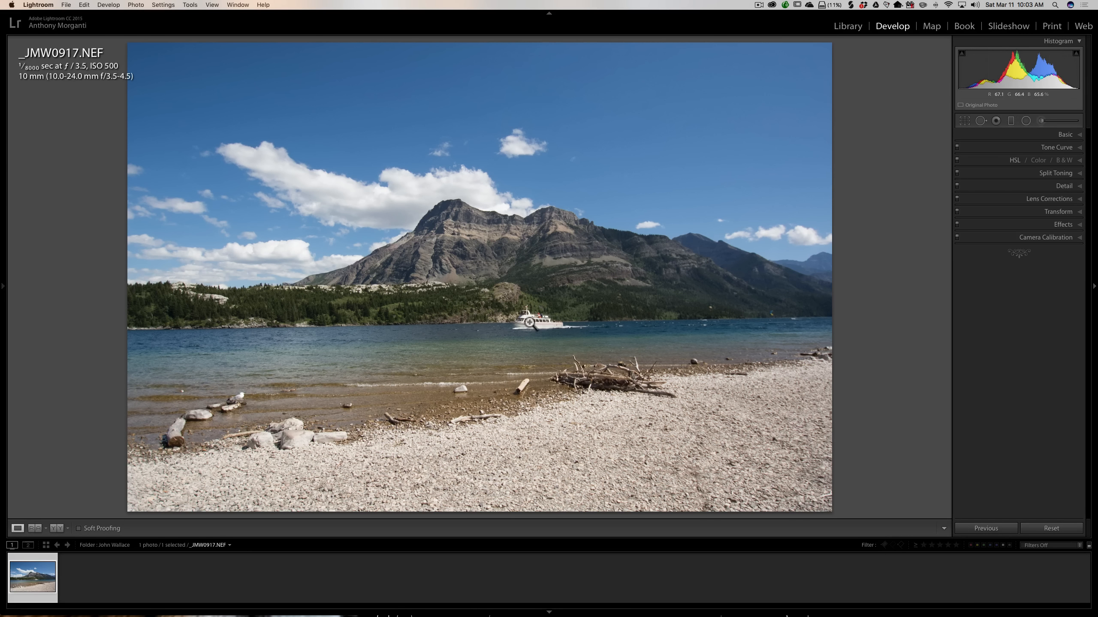
Show the camera's focus points for the photo with the Show Focus Points plug-in, and close it after inspection.
{"action": "left_click", "coordinate": [847, 26]}
{"action": "left_click", "coordinate": [106, 5]}
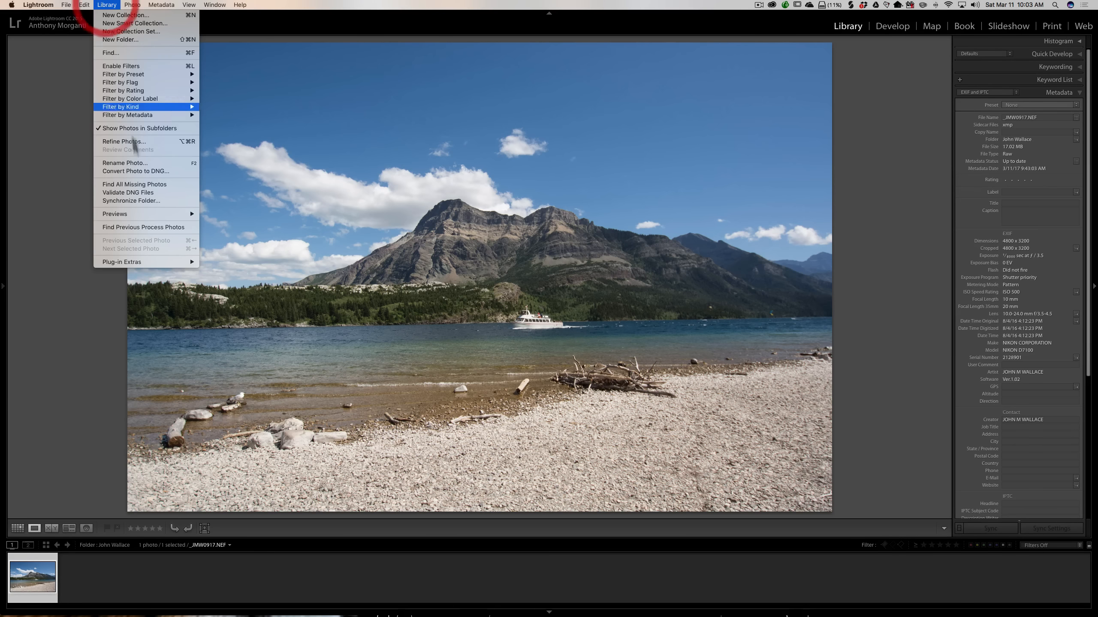
{"action": "mouse_move", "coordinate": [187, 265]}
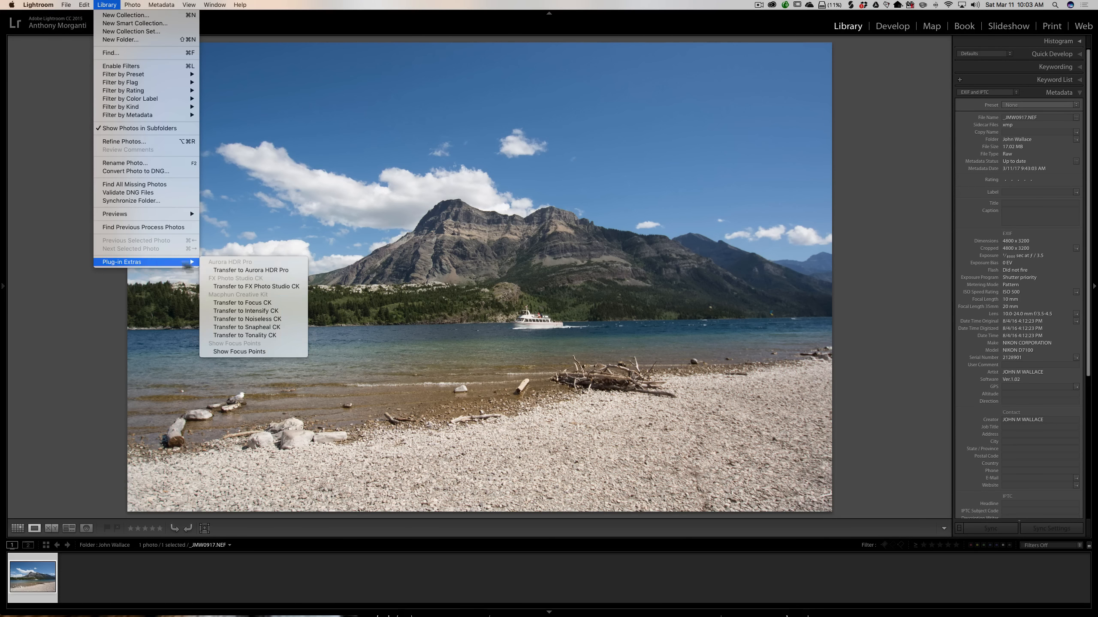
{"action": "left_click", "coordinate": [239, 352]}
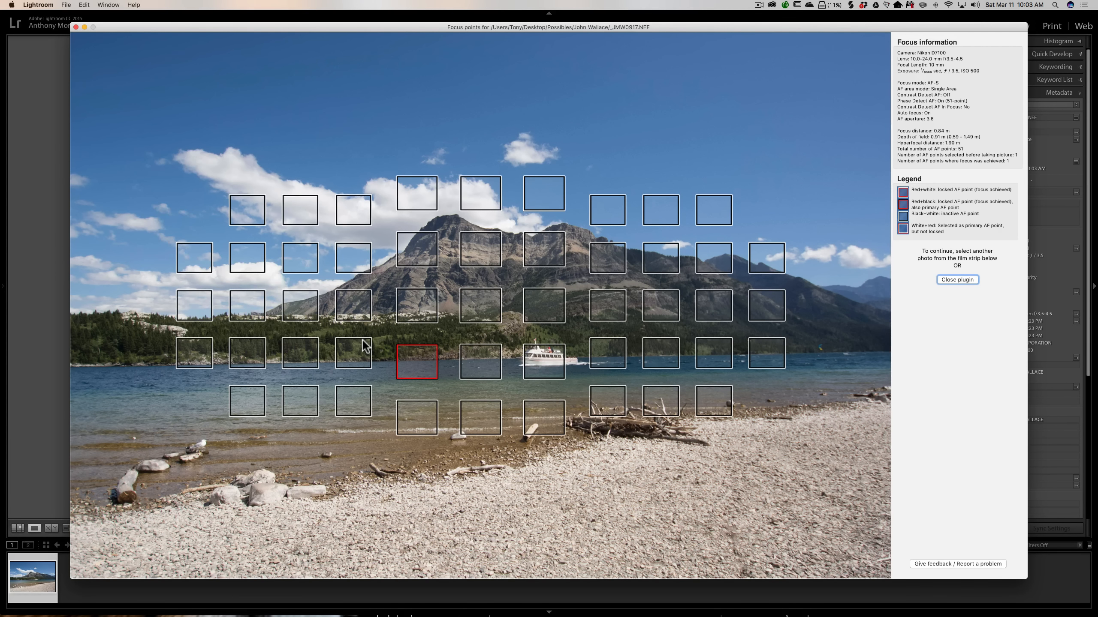
{"action": "left_click", "coordinate": [957, 279]}
In the Develop module, enable Remove Chromatic Aberration and Profile Corrections for the photo.
{"action": "left_click", "coordinate": [892, 26]}
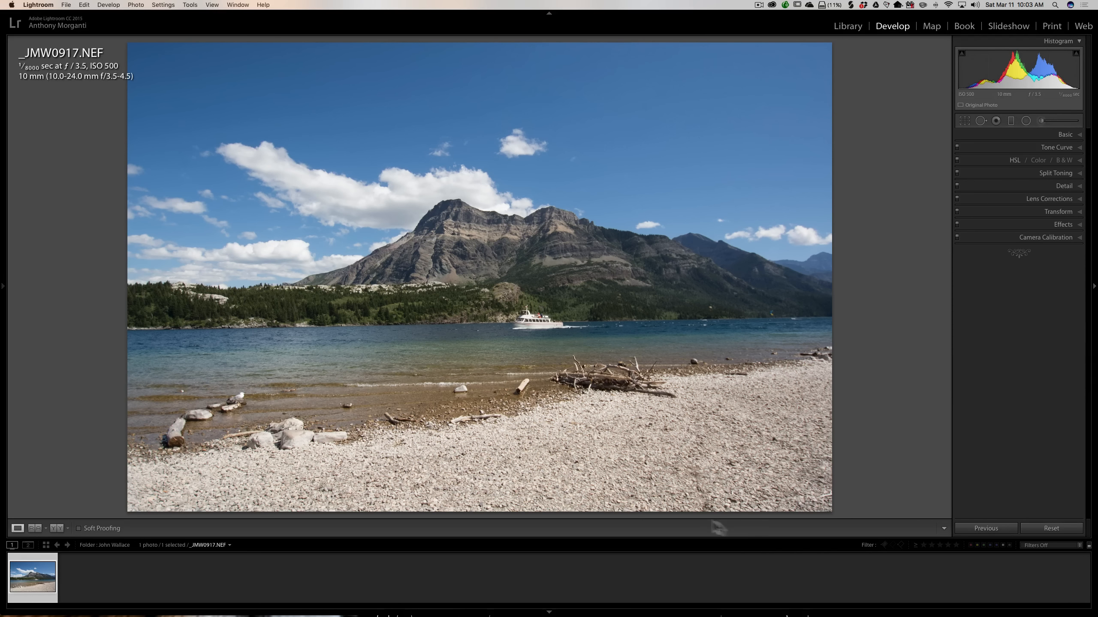
{"action": "left_click", "coordinate": [1053, 200]}
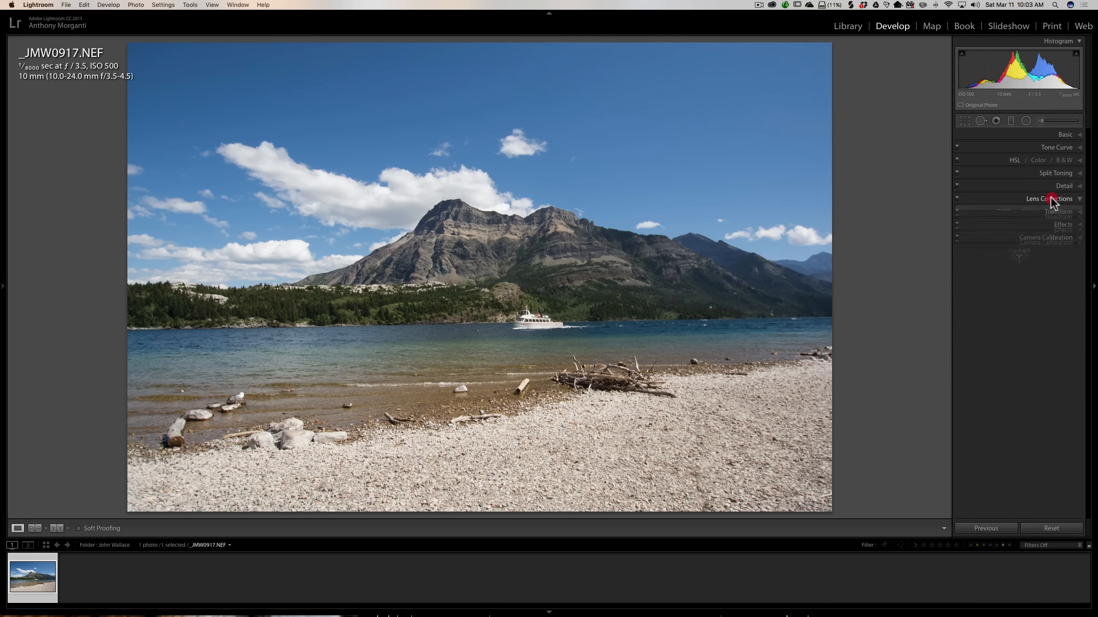
{"action": "left_click", "coordinate": [960, 225]}
{"action": "left_click", "coordinate": [961, 233]}
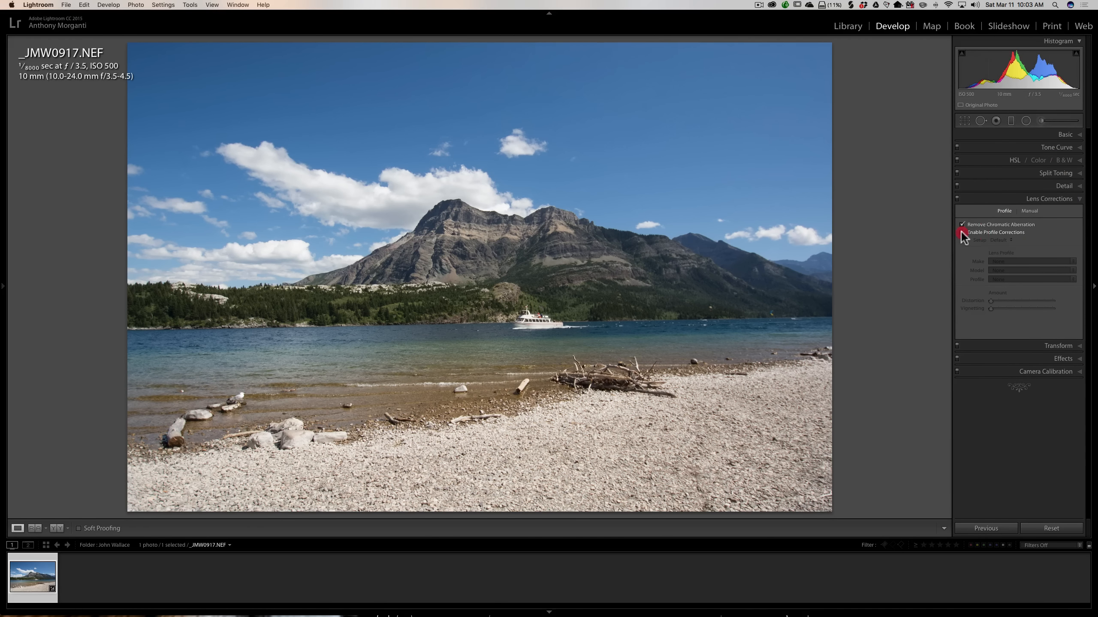
{"action": "left_click", "coordinate": [1033, 200]}
Crop the photo at its original aspect ratio, trimming mostly the right side and the gravel foreground but keeping the shoreline rocks.
{"action": "left_click", "coordinate": [965, 121]}
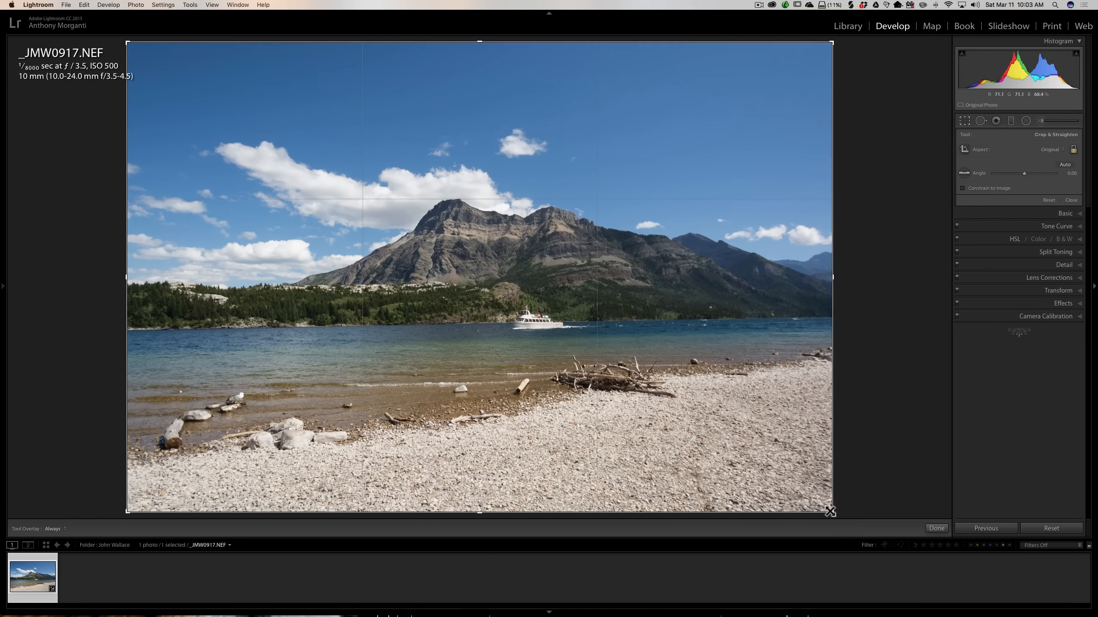
{"action": "left_click_drag", "start_coordinate": [832, 512], "coordinate": [794, 470]}
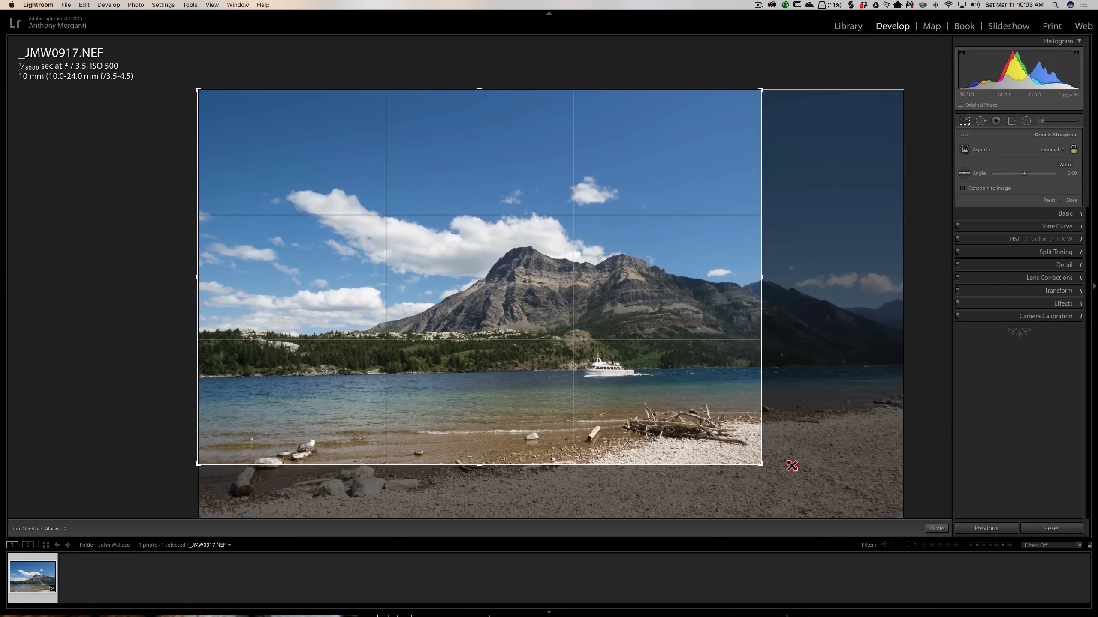
{"action": "left_click_drag", "start_coordinate": [677, 417], "coordinate": [649, 395]}
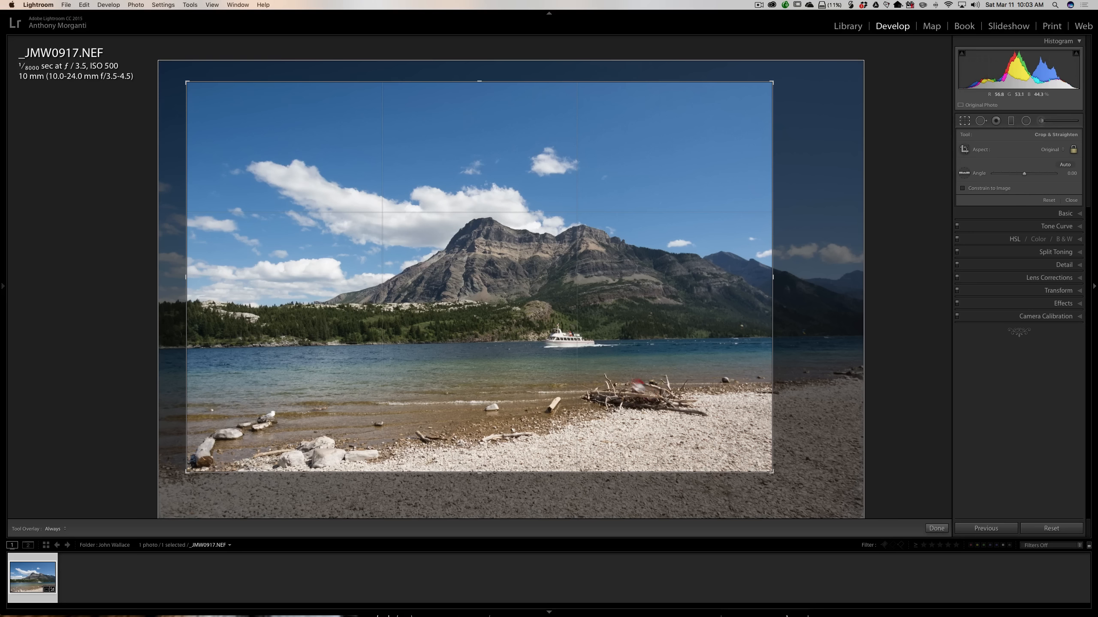
{"action": "left_click", "coordinate": [623, 378]}
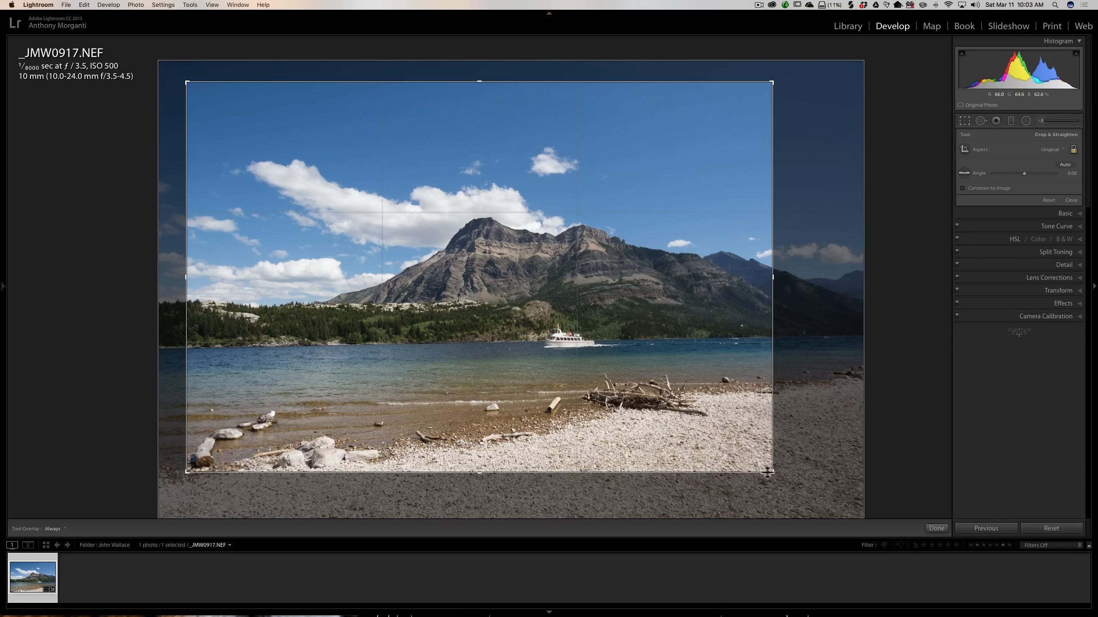
{"action": "left_click_drag", "start_coordinate": [772, 471], "coordinate": [764, 466]}
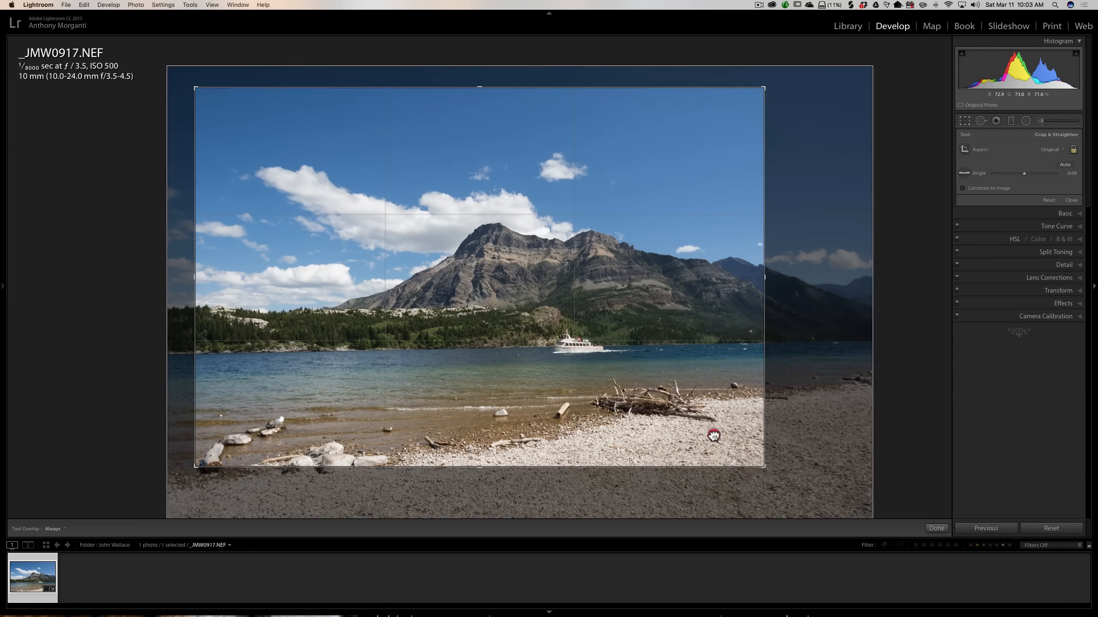
{"action": "left_click_drag", "start_coordinate": [709, 434], "coordinate": [699, 421]}
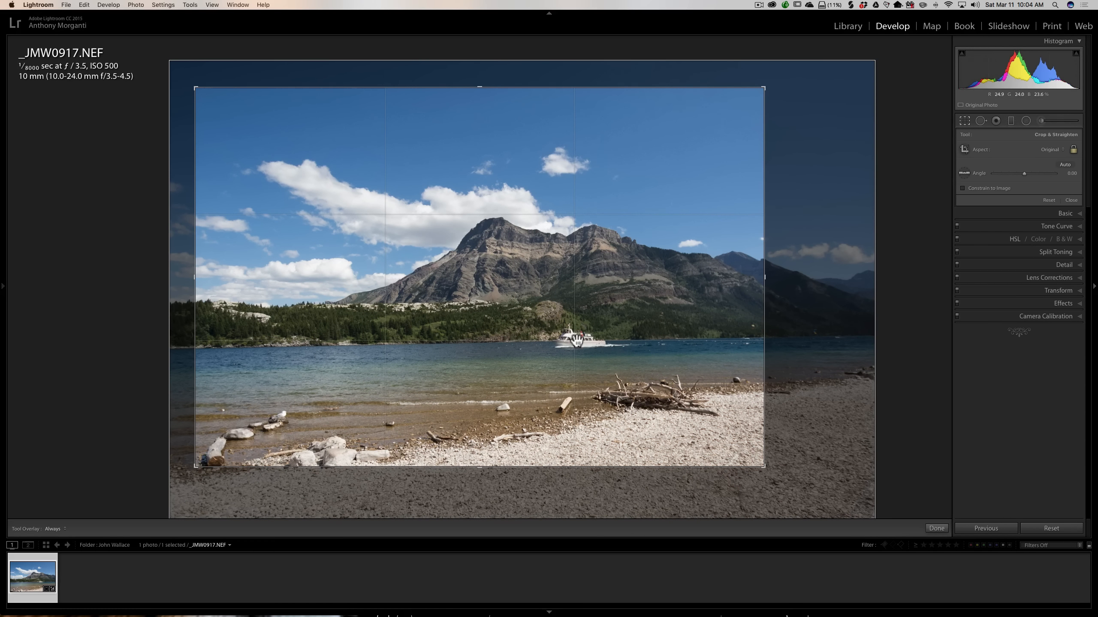
{"action": "left_click", "coordinate": [295, 414]}
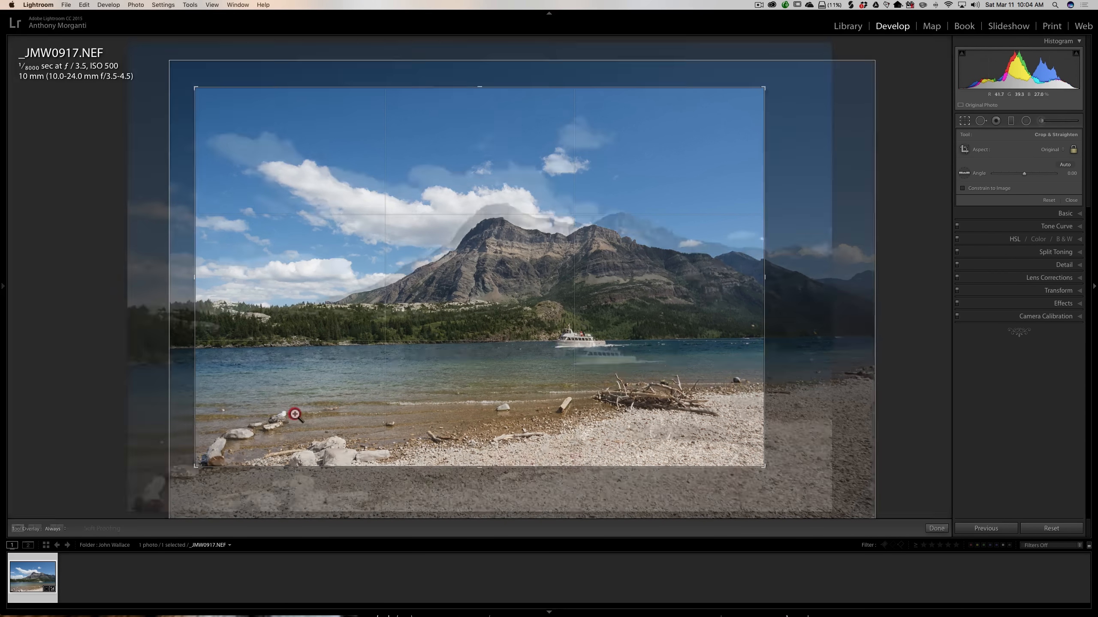
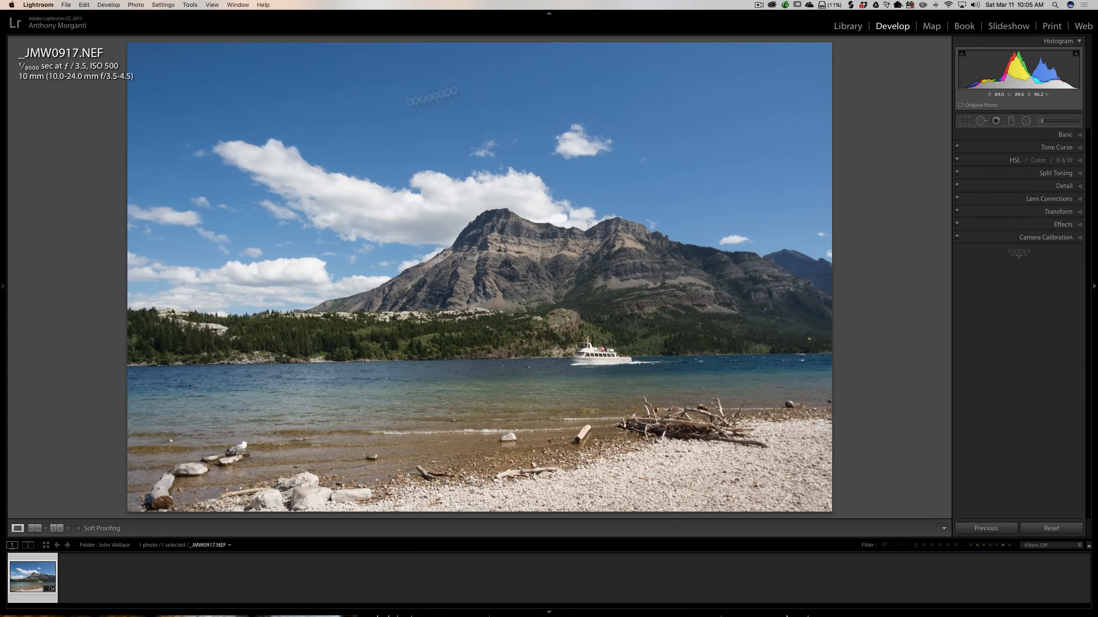
Lower the photo's Highlights to -71 in the Basic adjustments.
{"action": "left_click", "coordinate": [1058, 132]}
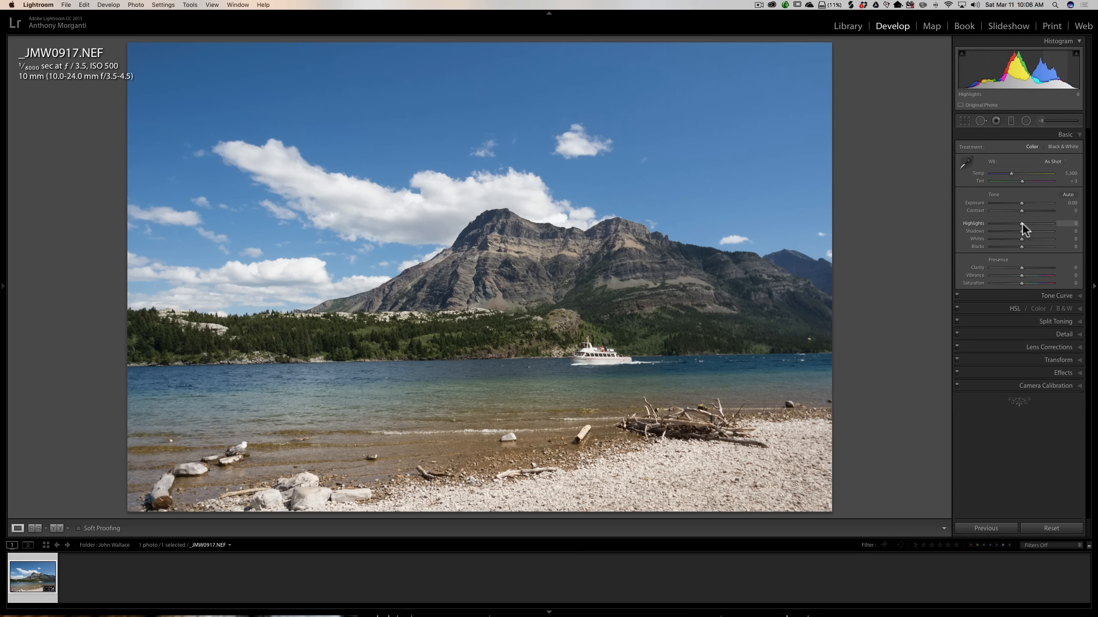
{"action": "left_click_drag", "start_coordinate": [1022, 223], "coordinate": [1000, 227]}
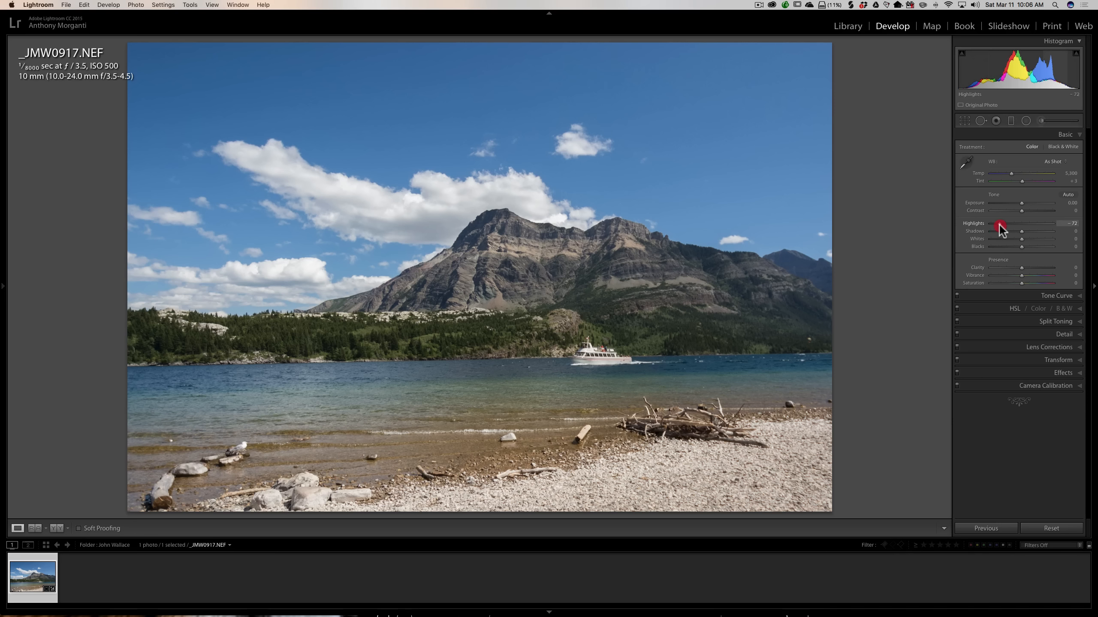
{"action": "mouse_move", "coordinate": [1000, 225]}
{"action": "left_mouse_down"}
{"action": "mouse_move", "coordinate": [1018, 225]}
{"action": "mouse_move", "coordinate": [999, 225]}
{"action": "left_mouse_up"}
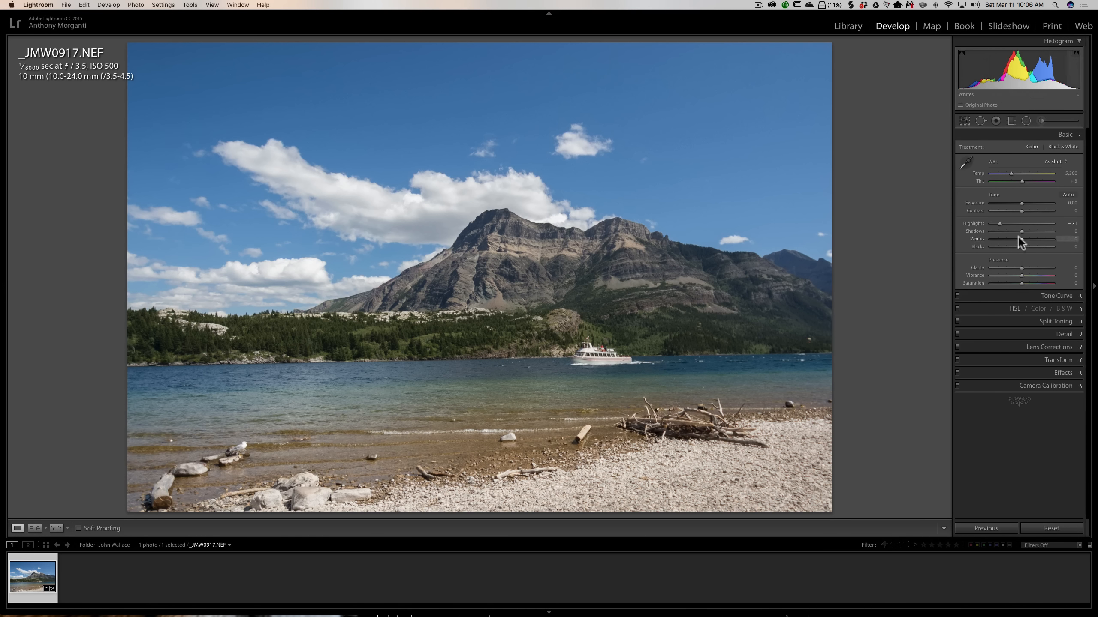
Raise Shadows to +66 and set Vibrance to +10.
{"action": "mouse_move", "coordinate": [1022, 234]}
{"action": "left_mouse_down"}
{"action": "mouse_move", "coordinate": [1049, 233]}
{"action": "mouse_move", "coordinate": [1023, 231]}
{"action": "left_mouse_up"}
{"action": "double_click", "coordinate": [977, 233]}
{"action": "left_click_drag", "start_coordinate": [1022, 231], "coordinate": [1042, 235]}
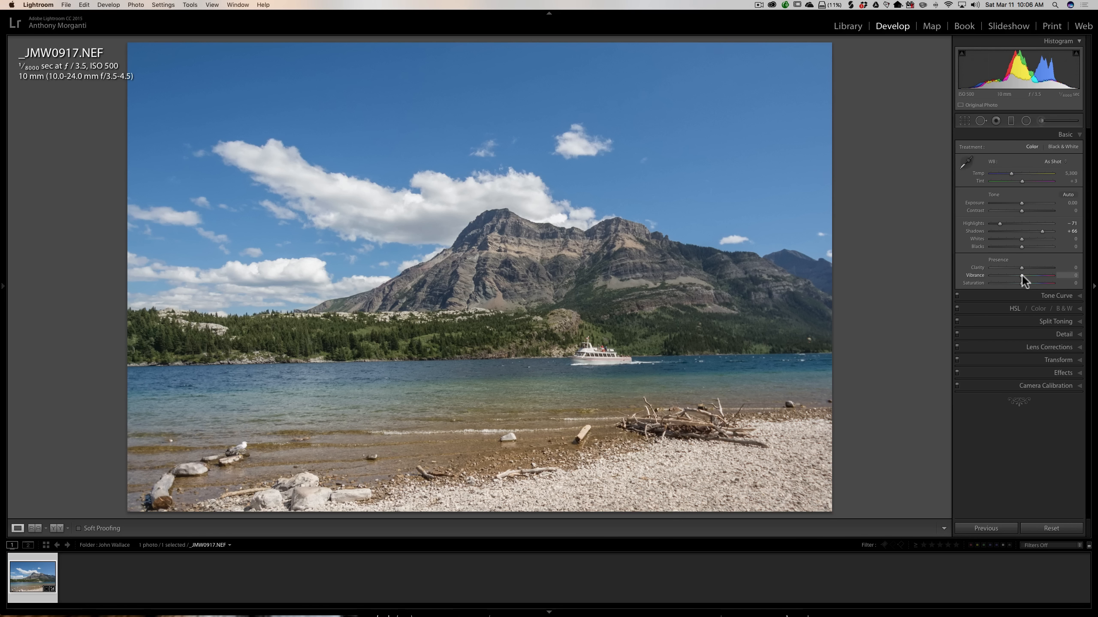
{"action": "left_click_drag", "start_coordinate": [1022, 275], "coordinate": [1028, 276]}
{"action": "left_click", "coordinate": [1026, 275]}
Try the Medium Contrast point curve on the tone curve and settle on Strong Contrast.
{"action": "left_click", "coordinate": [1047, 295]}
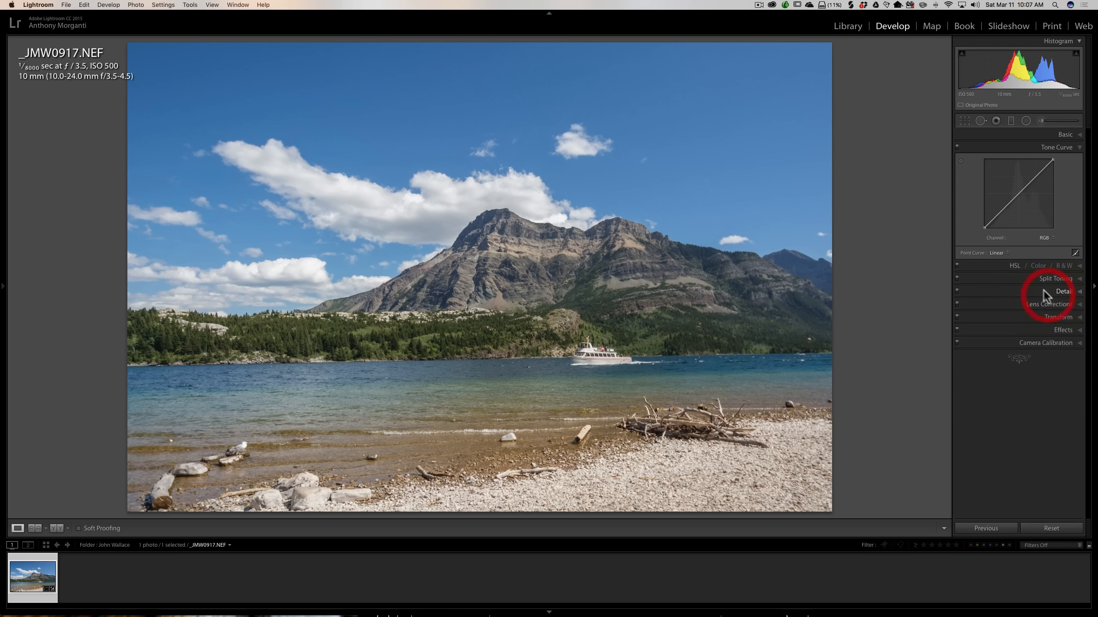
{"action": "left_click", "coordinate": [1001, 253]}
{"action": "left_click", "coordinate": [1002, 258]}
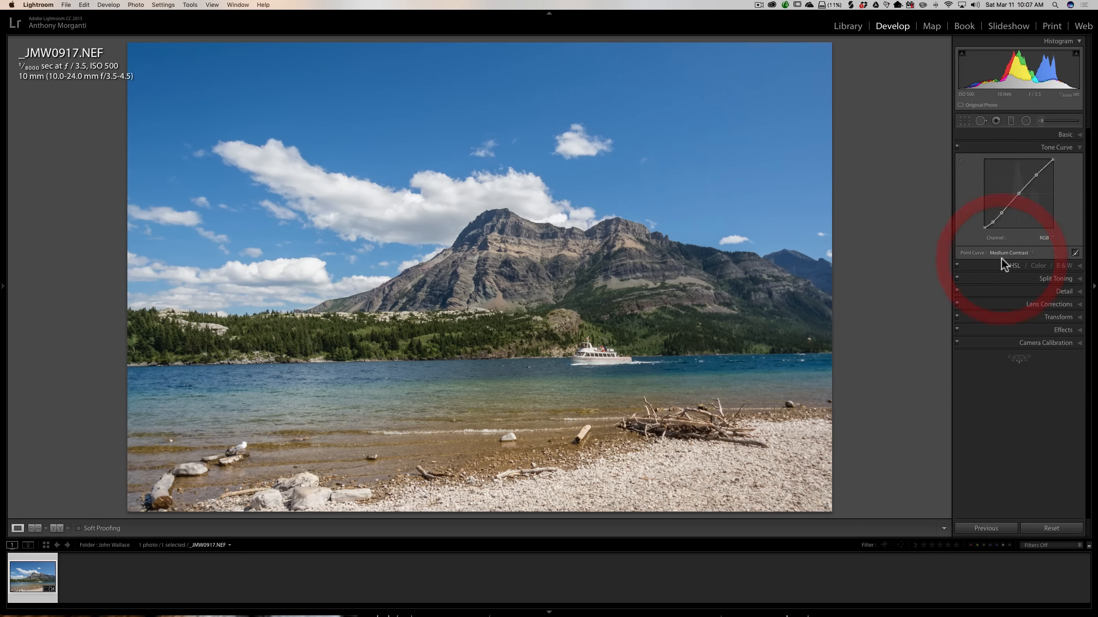
{"action": "left_click", "coordinate": [1005, 254]}
{"action": "left_click", "coordinate": [1004, 258]}
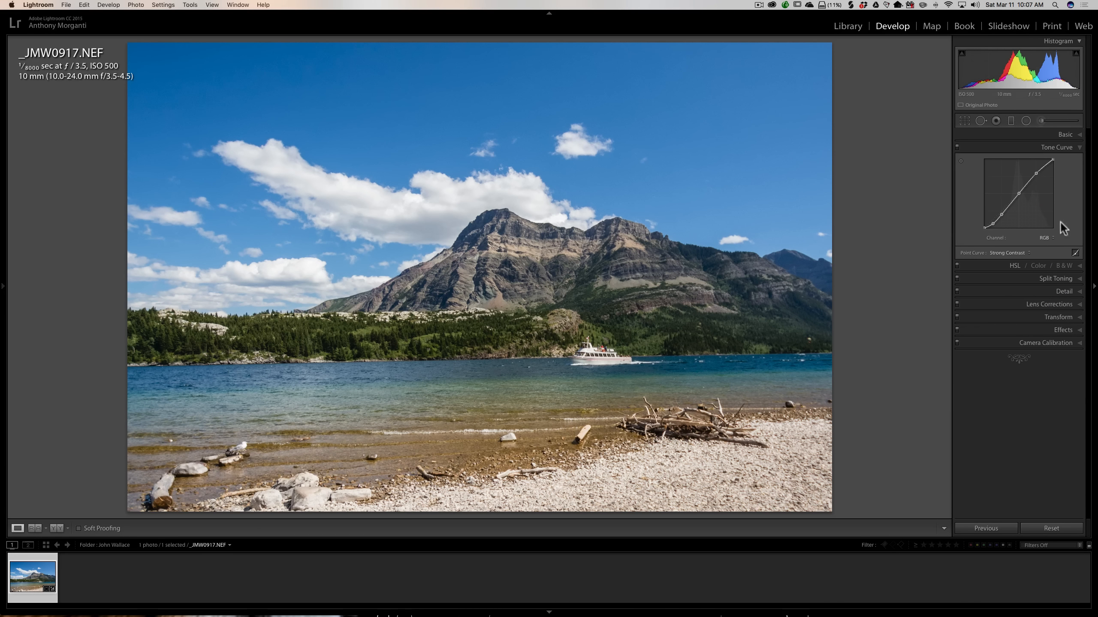
Automatically set Whites to +23 and Blacks to -23, and preview the clipping of the blacks.
{"action": "left_click", "coordinate": [1063, 136]}
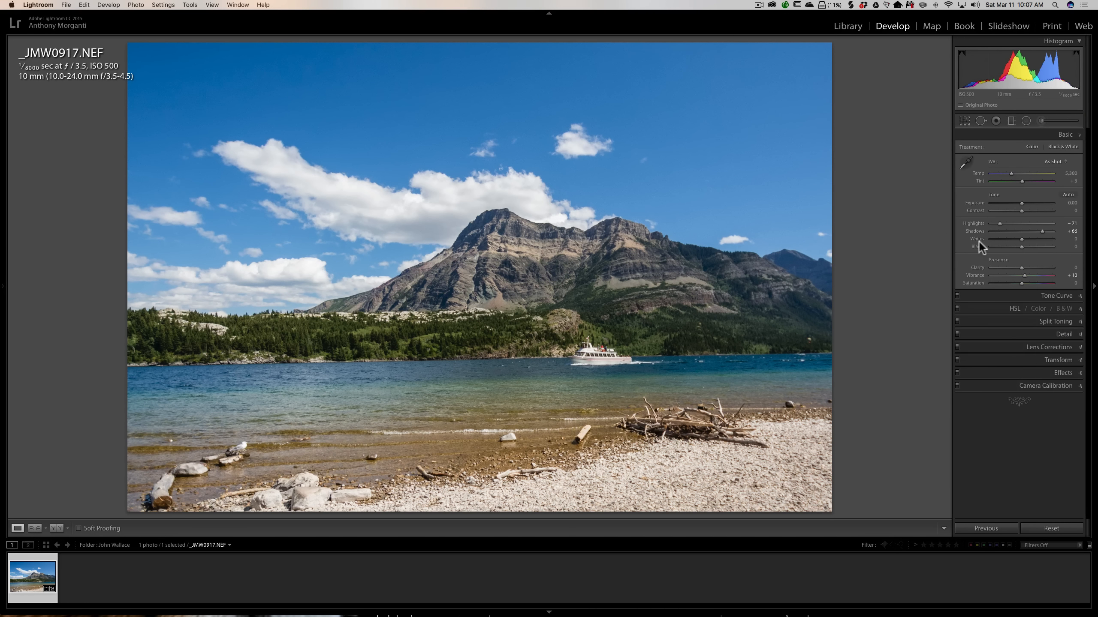
{"action": "key", "text": "shift"}
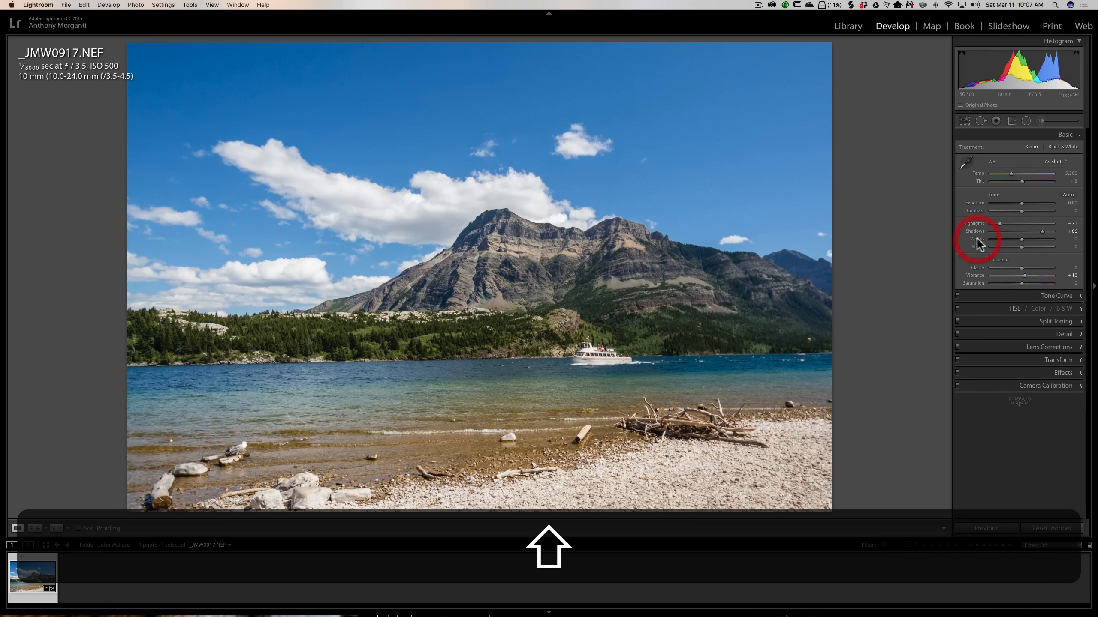
{"action": "double_click", "coordinate": [977, 239], "text": "shift"}
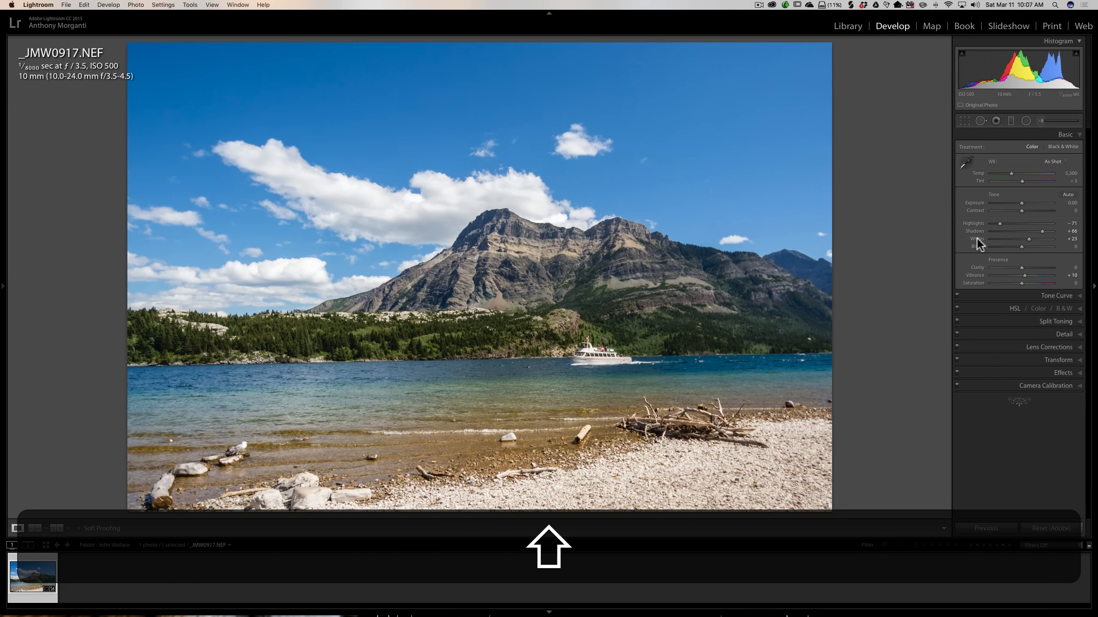
{"action": "double_click", "coordinate": [978, 246], "text": "shift"}
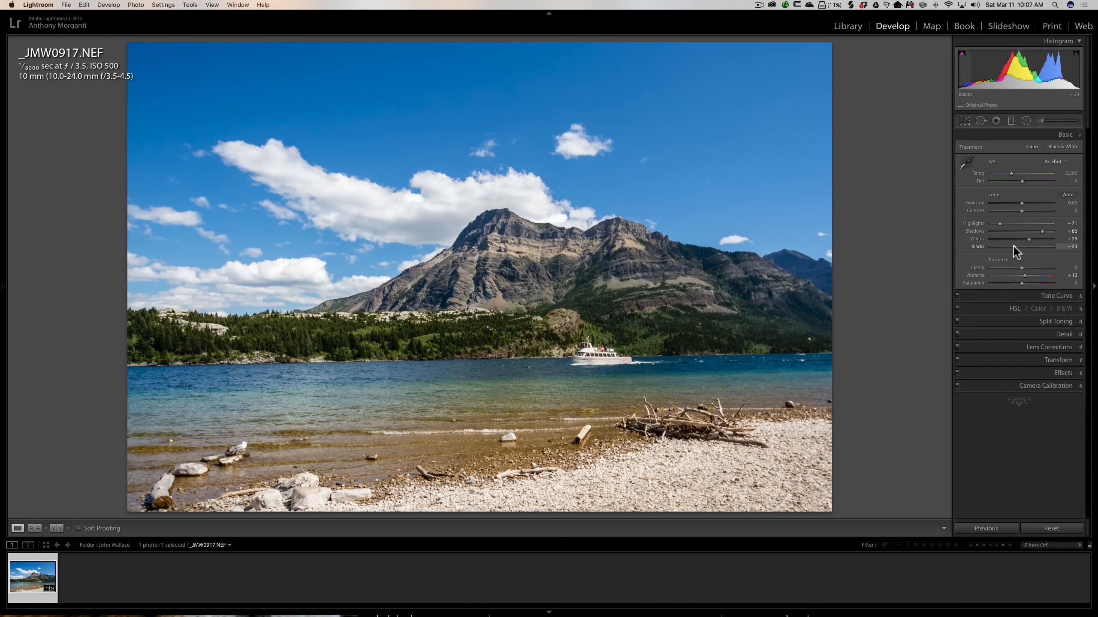
{"action": "left_click", "coordinate": [1014, 247], "text": "alt"}
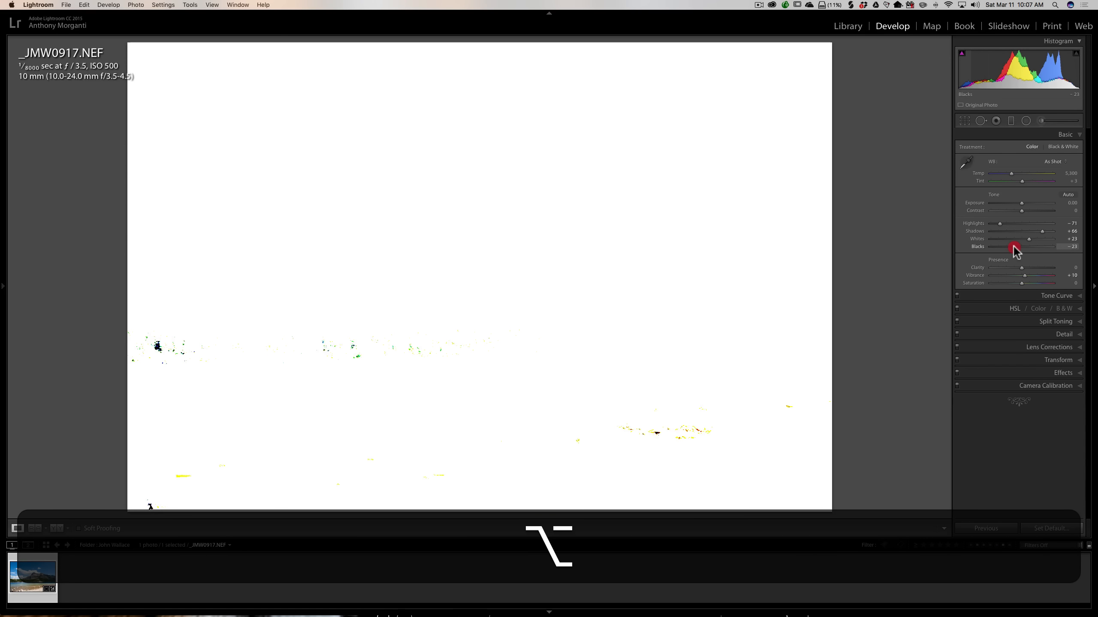
{"action": "left_click_drag", "start_coordinate": [1014, 246], "coordinate": [1014, 247]}
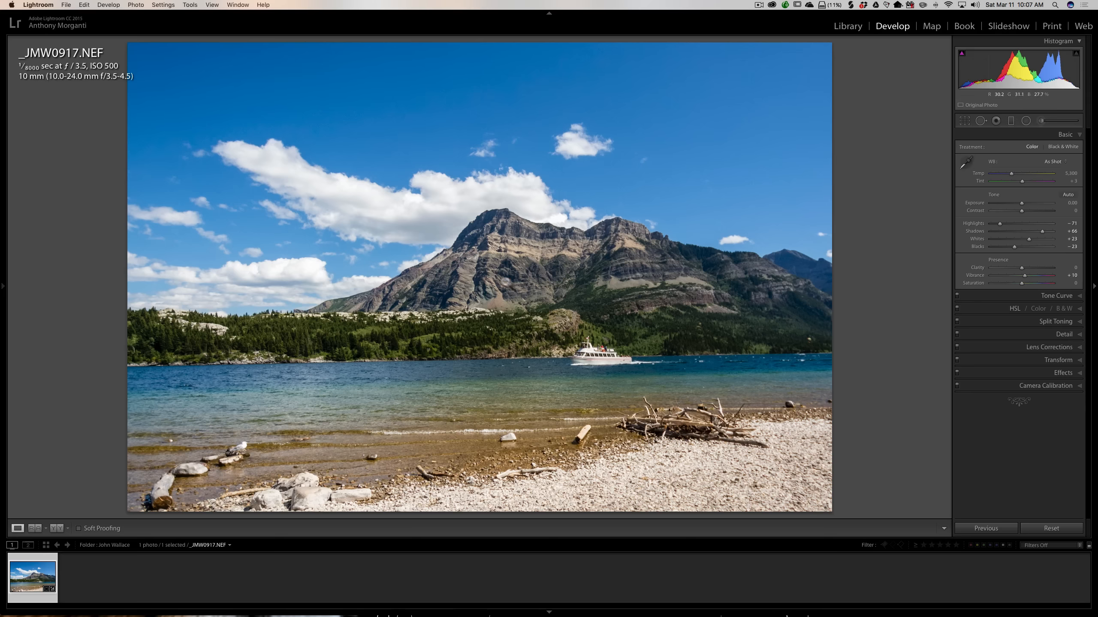
Create a virtual copy of the edited photo _JMW0917.NEF.
{"action": "right_click", "coordinate": [38, 577]}
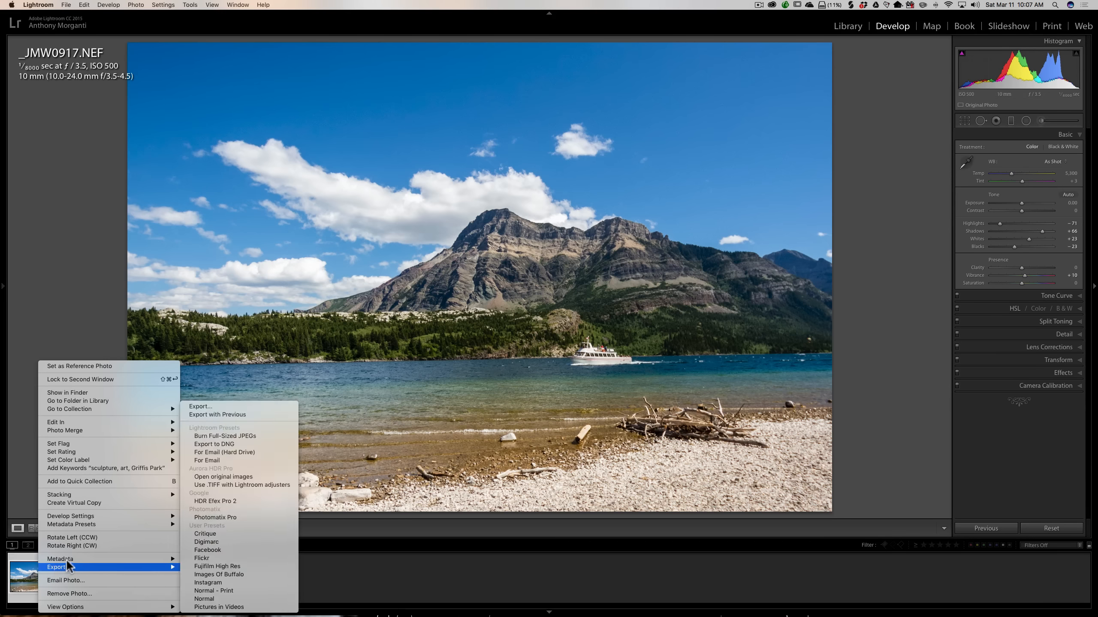
{"action": "mouse_move", "coordinate": [75, 561]}
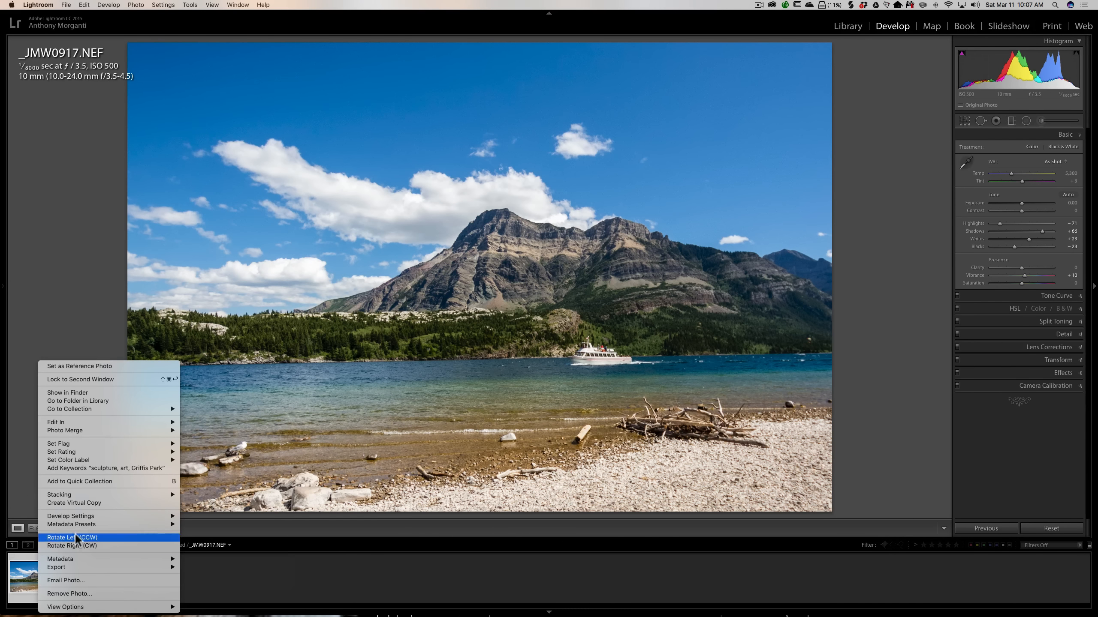
{"action": "left_click", "coordinate": [70, 503]}
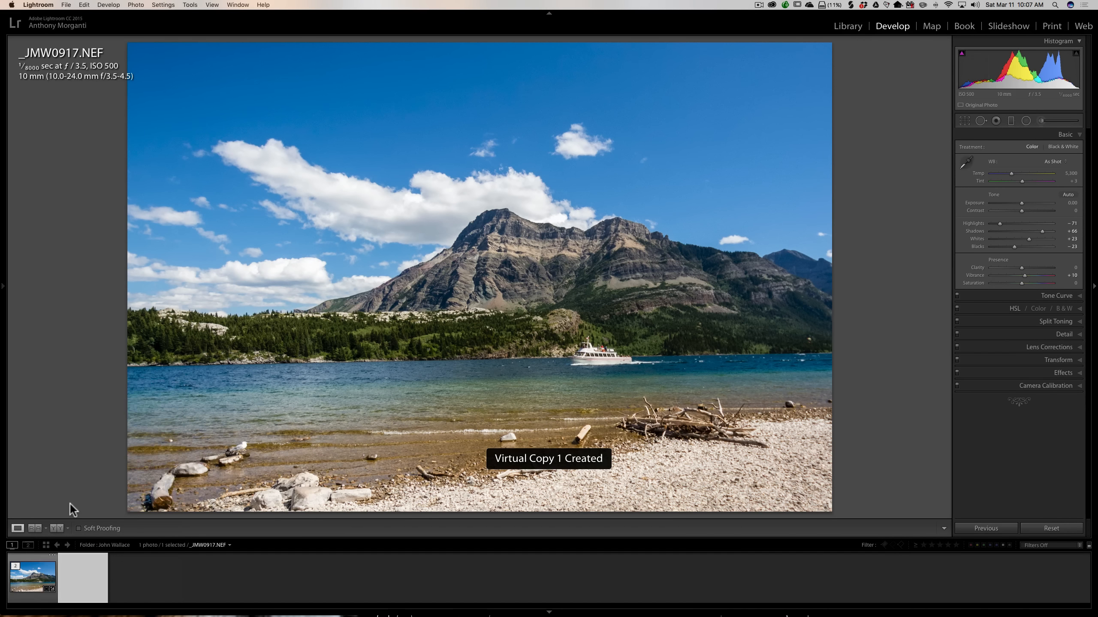
Select the original _JMW0917.NEF and raise its Clarity to +39.
{"action": "left_click", "coordinate": [32, 577]}
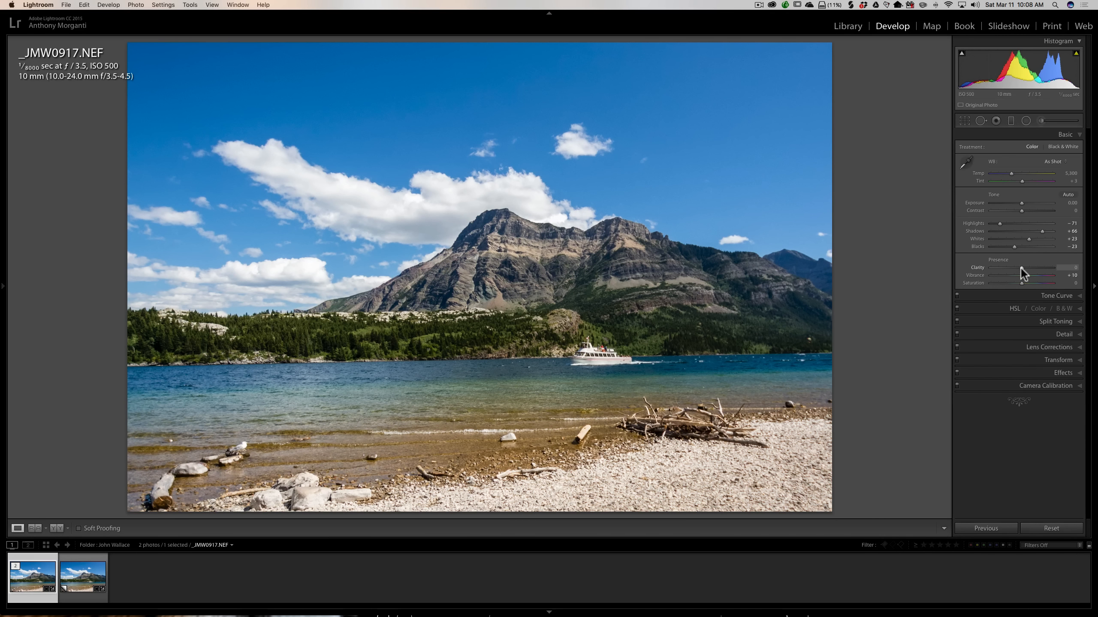
{"action": "left_click_drag", "start_coordinate": [1021, 268], "coordinate": [1035, 270]}
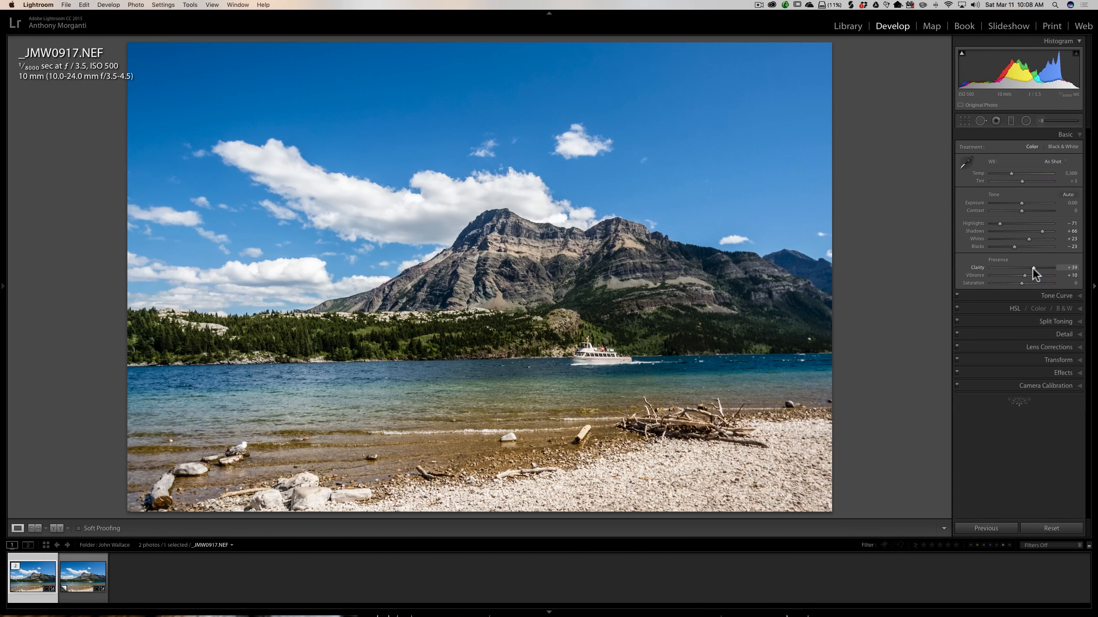
{"action": "left_click", "coordinate": [1061, 135]}
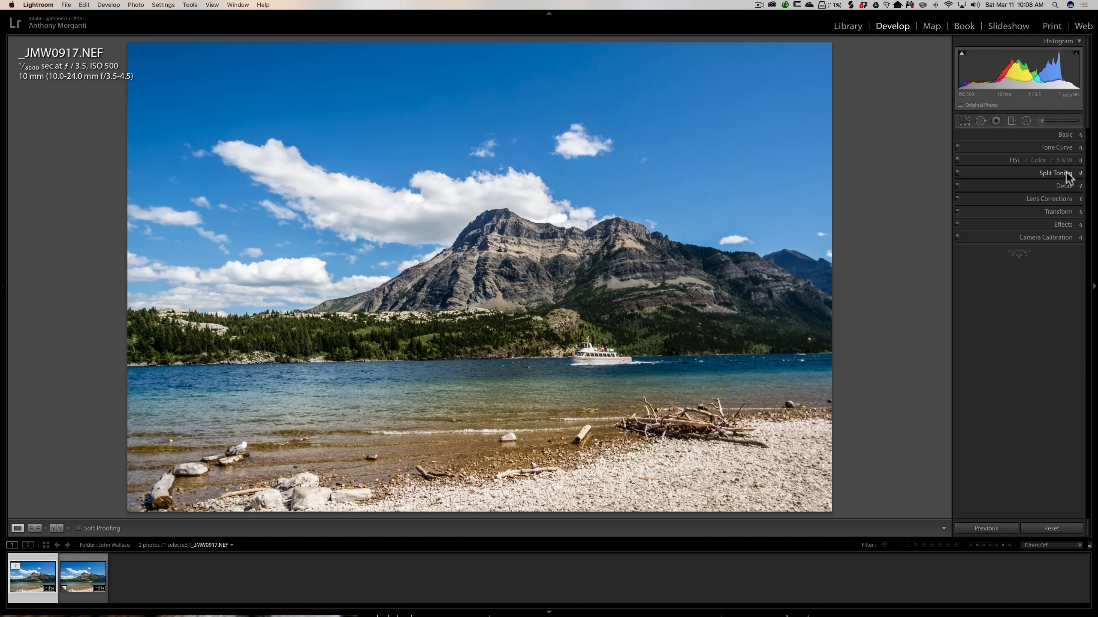
Apply Luminance noise reduction while inspecting the sky and mountain up close, trying 70 and settling on 65.
{"action": "left_click", "coordinate": [1065, 186]}
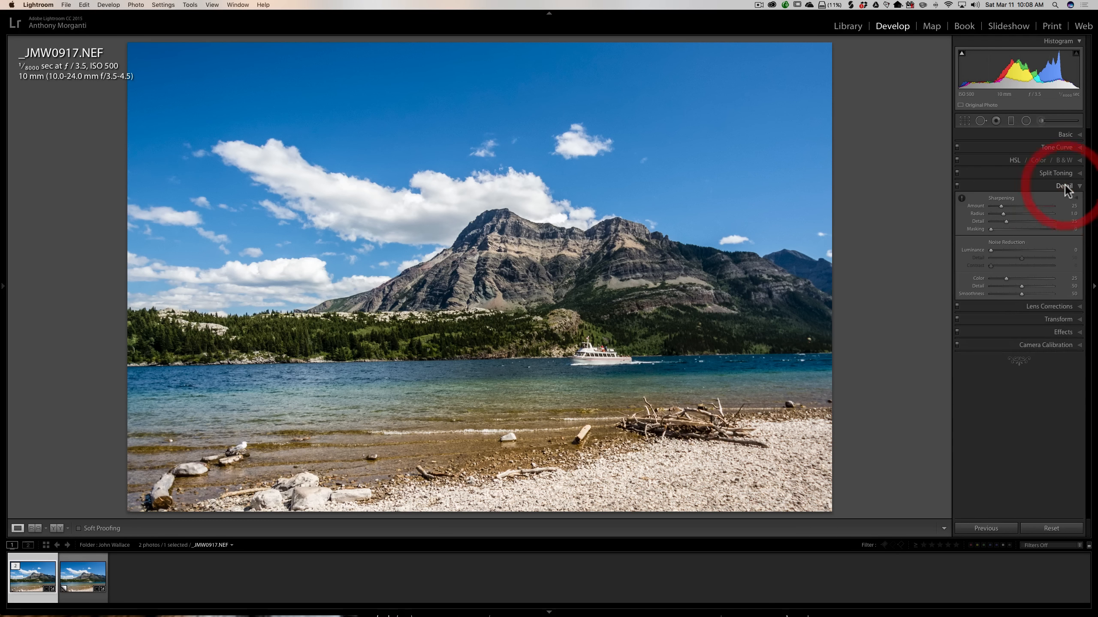
{"action": "left_click", "coordinate": [600, 184]}
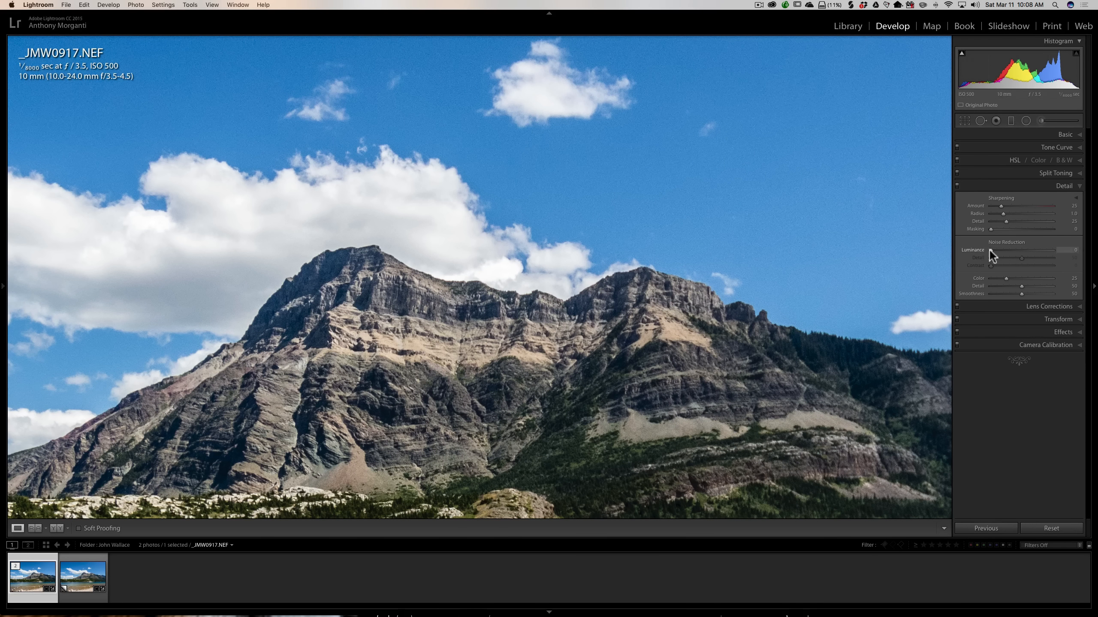
{"action": "left_click_drag", "start_coordinate": [991, 251], "coordinate": [1010, 251]}
{"action": "left_click", "coordinate": [1023, 252]}
{"action": "left_click_drag", "start_coordinate": [1023, 252], "coordinate": [1033, 252]}
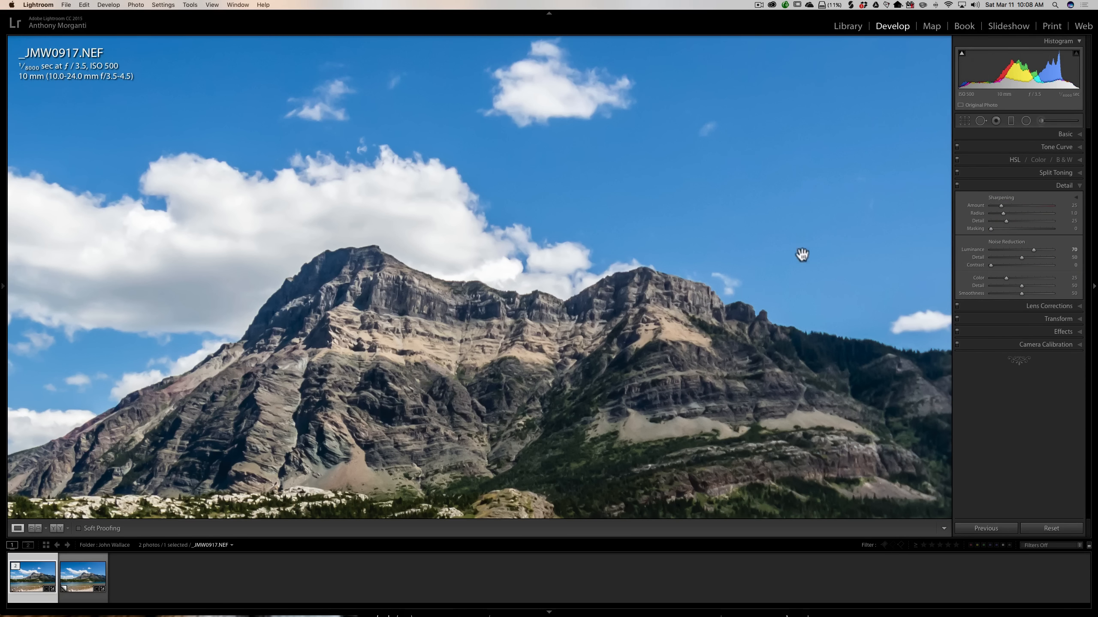
{"action": "left_click_drag", "start_coordinate": [790, 208], "coordinate": [750, 297]}
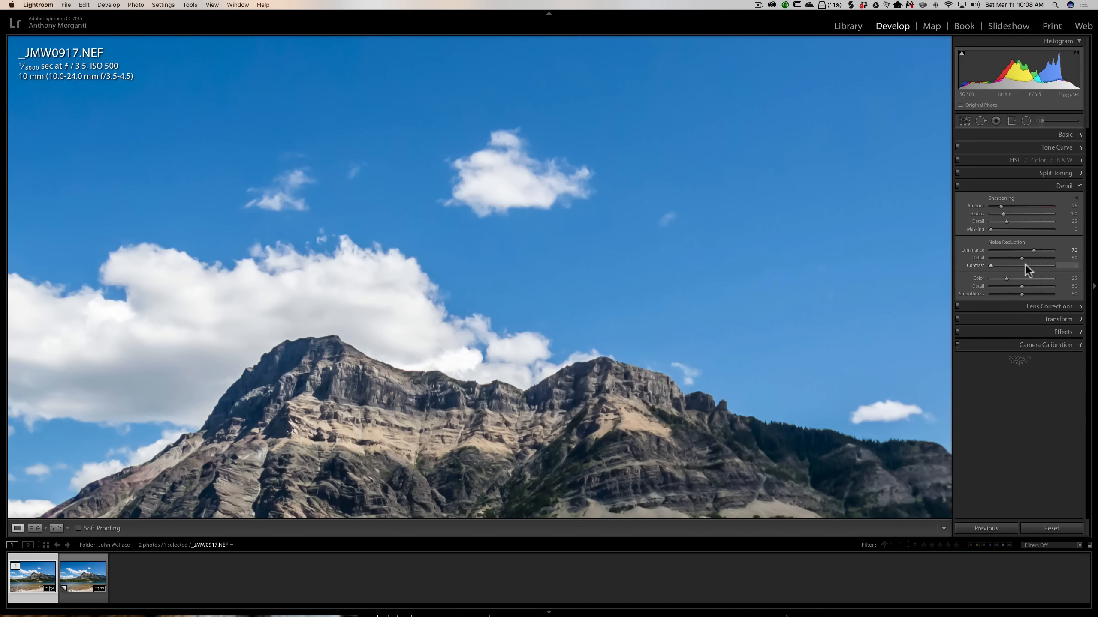
{"action": "left_click_drag", "start_coordinate": [1033, 249], "coordinate": [1030, 250]}
{"action": "left_click", "coordinate": [1027, 250]}
{"action": "left_click_drag", "start_coordinate": [1028, 250], "coordinate": [1032, 251]}
Set the Sharpening Amount to 75 and check the detail in the boat, forest and mountain.
{"action": "left_click", "coordinate": [628, 251]}
{"action": "left_click", "coordinate": [550, 333]}
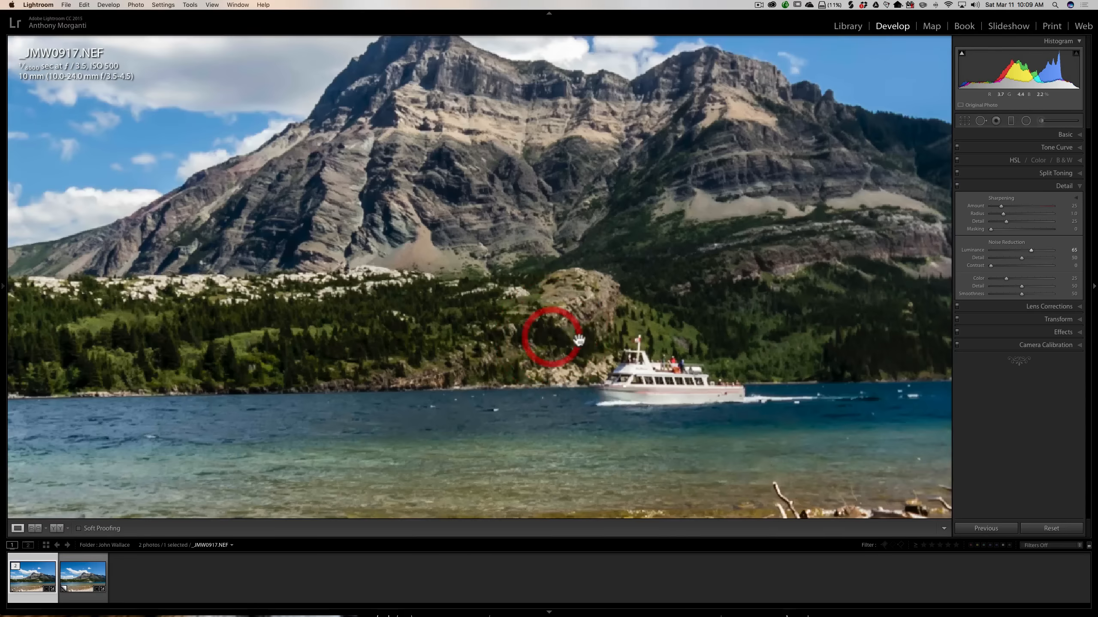
{"action": "left_click_drag", "start_coordinate": [592, 325], "coordinate": [552, 337]}
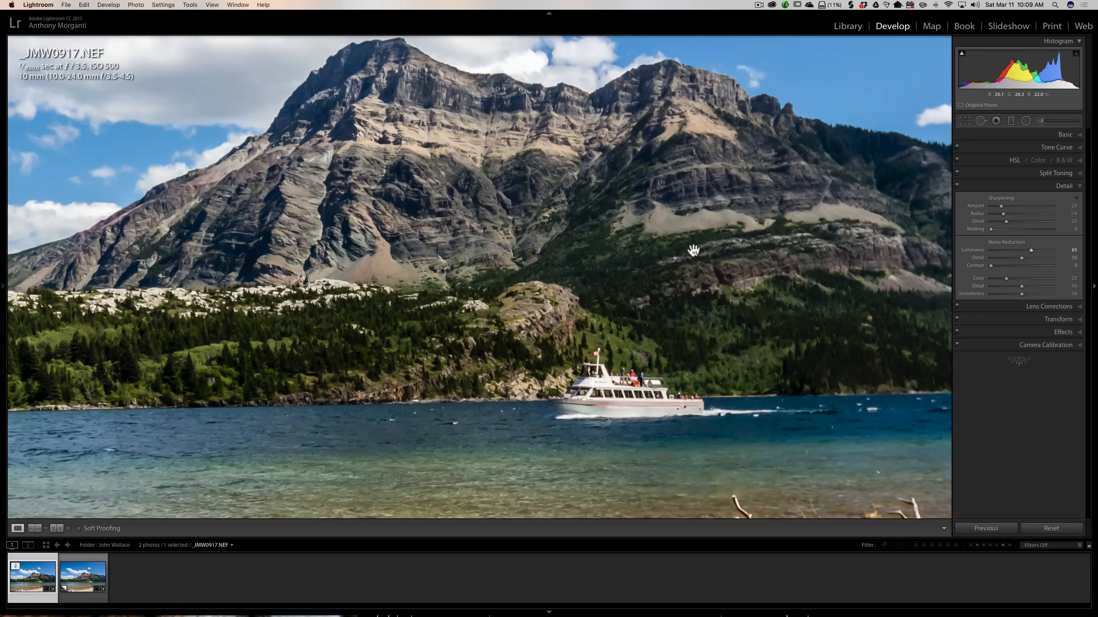
{"action": "left_click", "coordinate": [639, 260]}
{"action": "left_click_drag", "start_coordinate": [639, 261], "coordinate": [638, 267]}
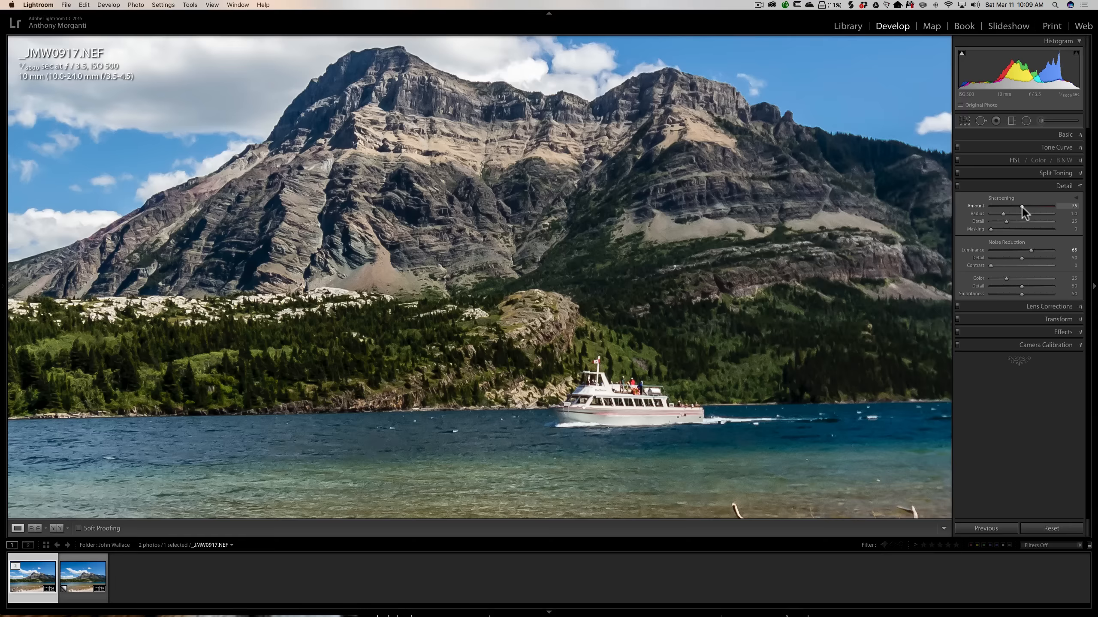
{"action": "left_click", "coordinate": [578, 362]}
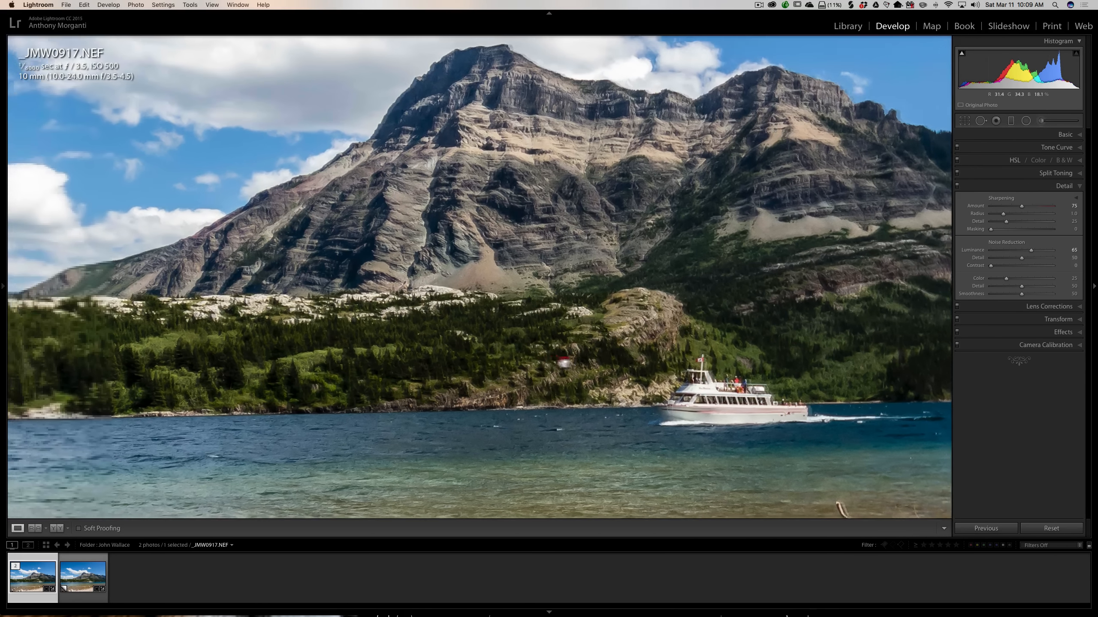
{"action": "left_click_drag", "start_coordinate": [457, 244], "coordinate": [460, 313]}
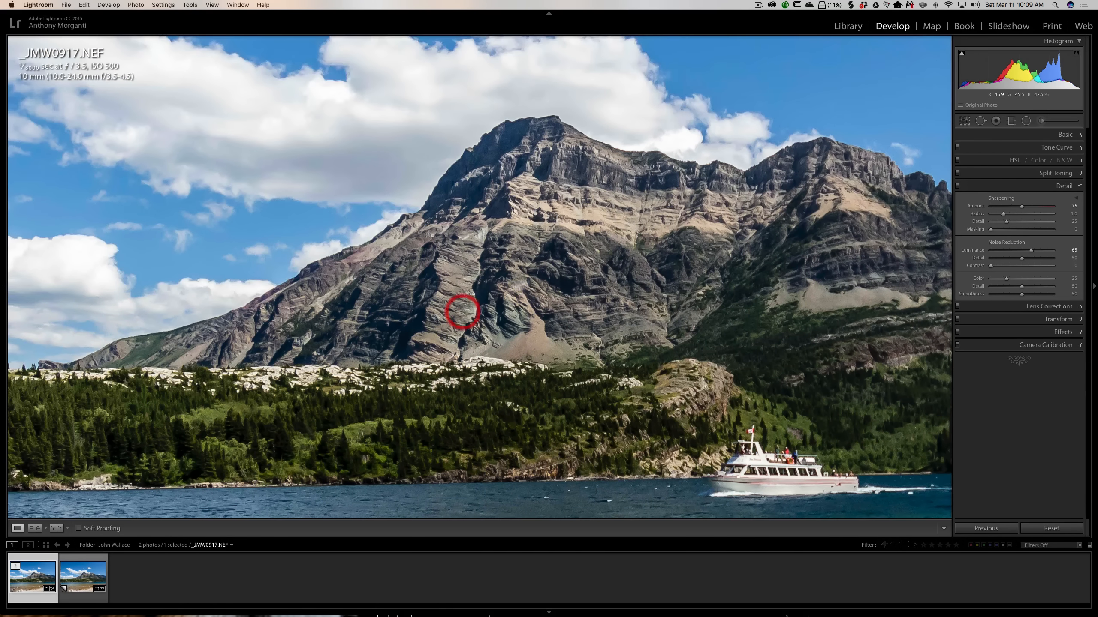
{"action": "left_click", "coordinate": [610, 263]}
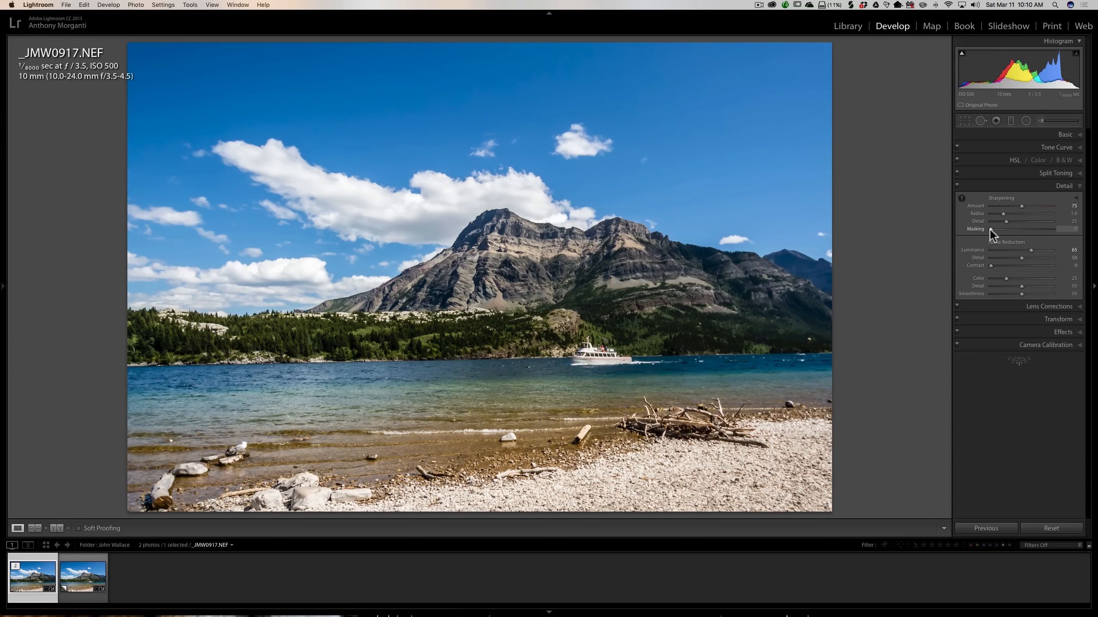
Set the sharpening Masking to 13 while previewing the mask so that the sky is left out.
{"action": "key", "text": "alt"}
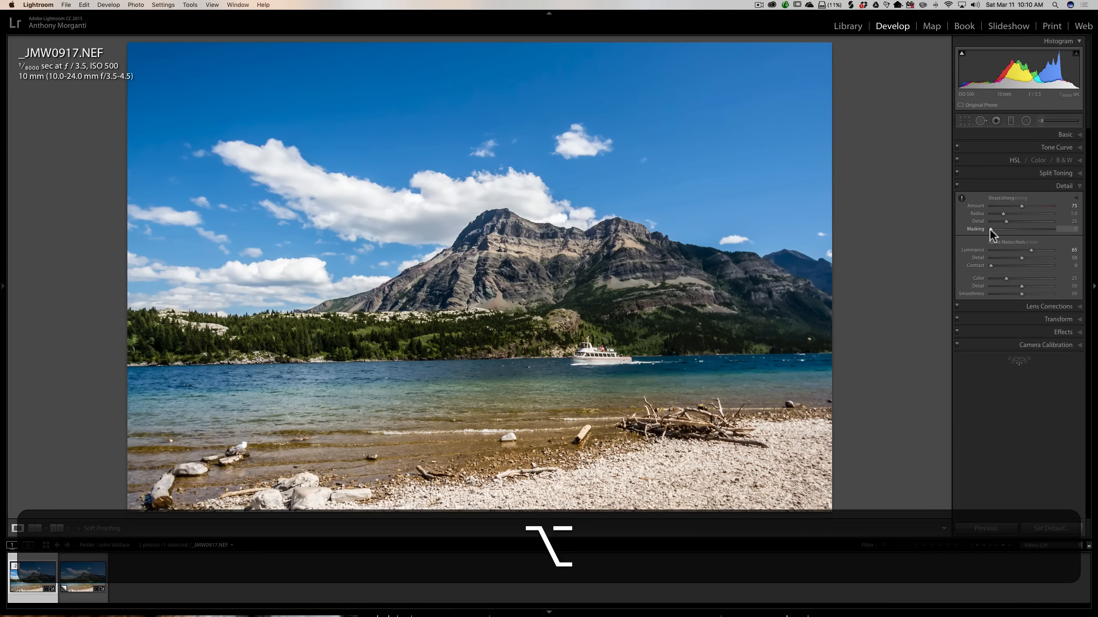
{"action": "left_click_drag", "start_coordinate": [990, 229], "coordinate": [998, 229]}
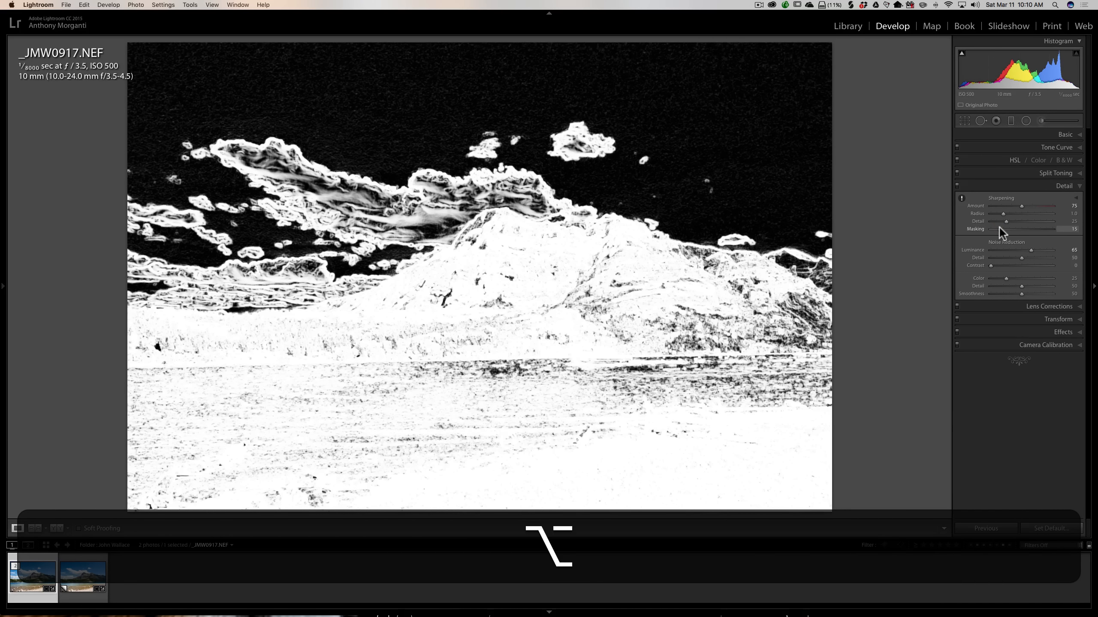
{"action": "left_click_drag", "start_coordinate": [999, 227], "coordinate": [999, 227]}
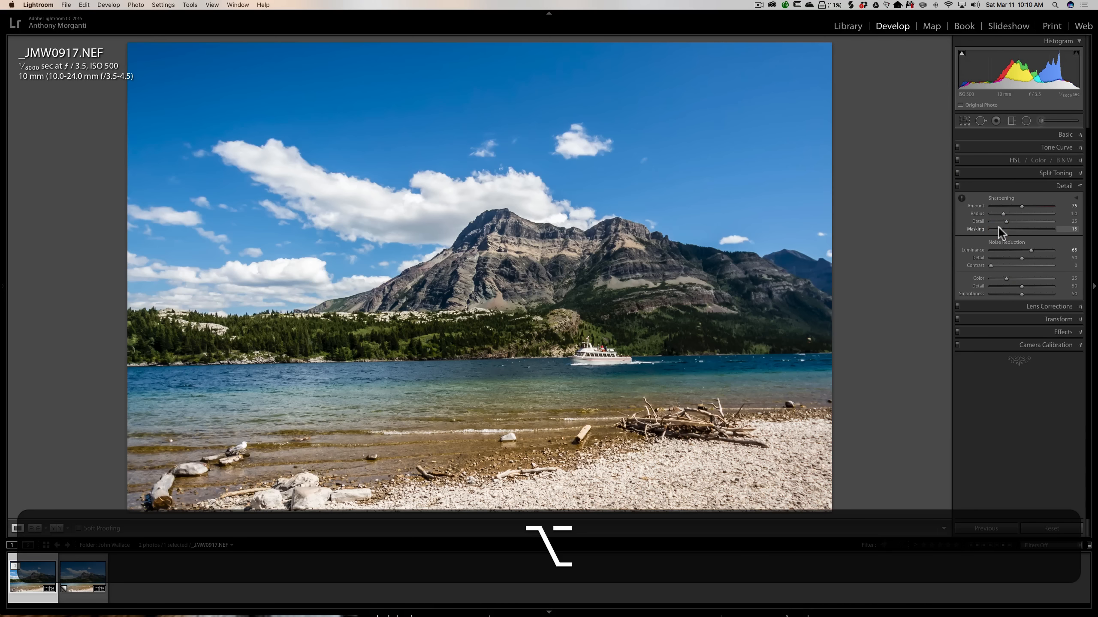
{"action": "left_click", "coordinate": [1063, 186]}
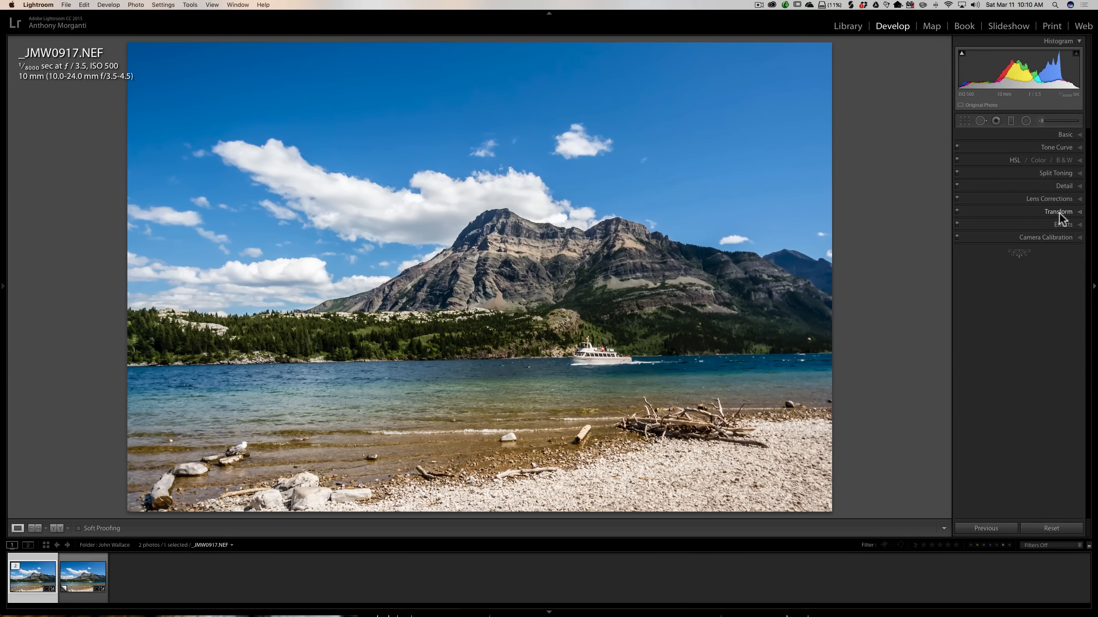
Add a dark post-crop vignette in Highlight Priority style, trying an Amount of -27 and settling on -15.
{"action": "left_click", "coordinate": [1059, 213]}
{"action": "left_click", "coordinate": [1059, 214]}
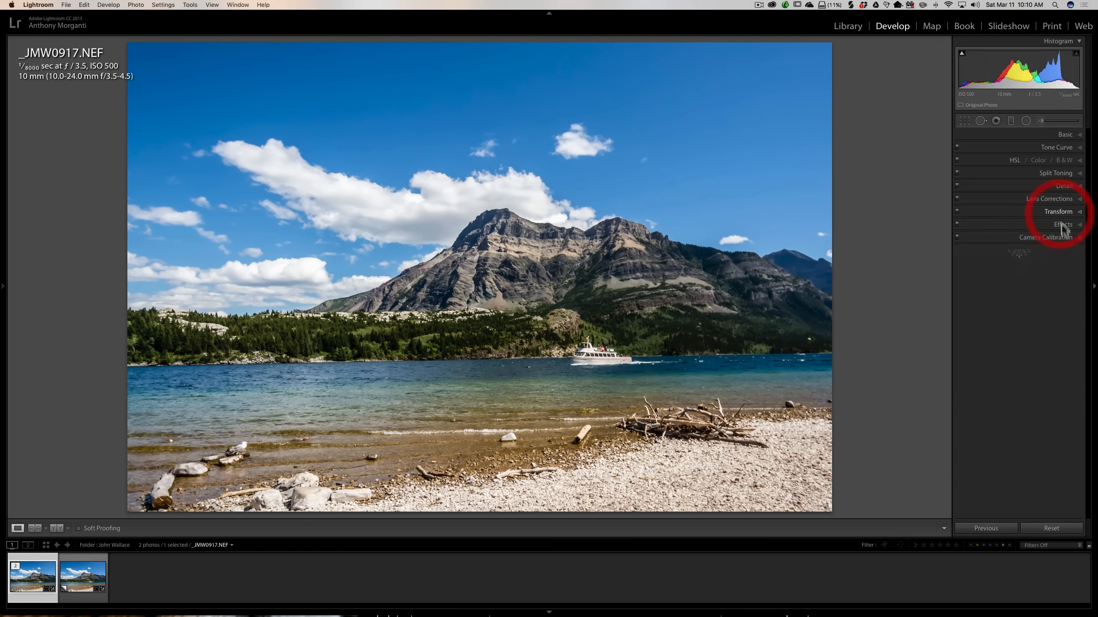
{"action": "left_click", "coordinate": [1063, 225]}
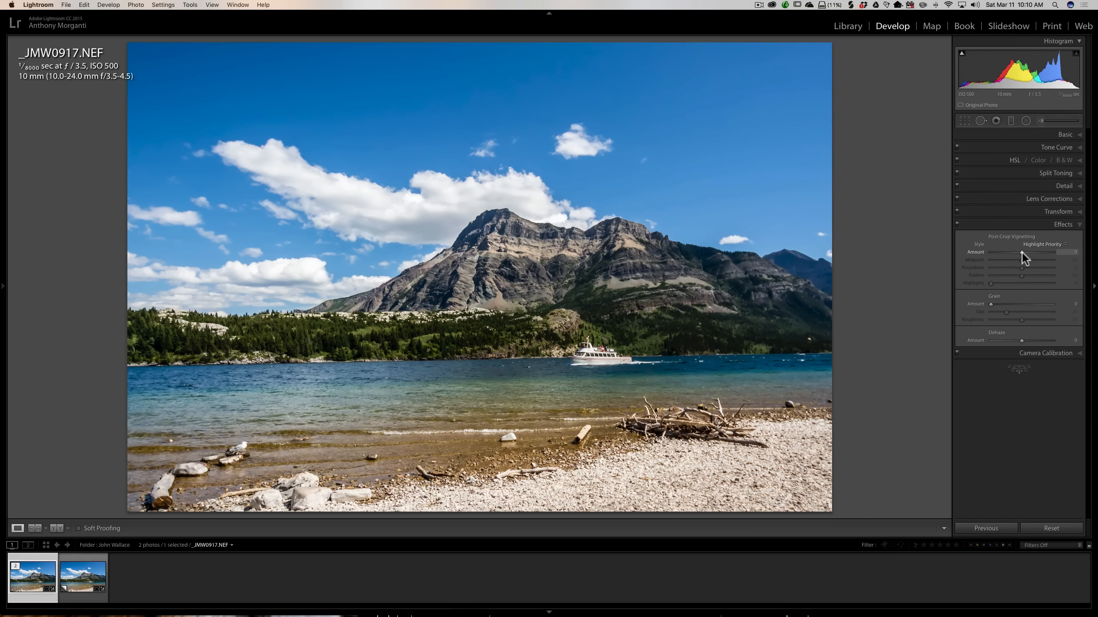
{"action": "left_click_drag", "start_coordinate": [1022, 252], "coordinate": [1014, 252]}
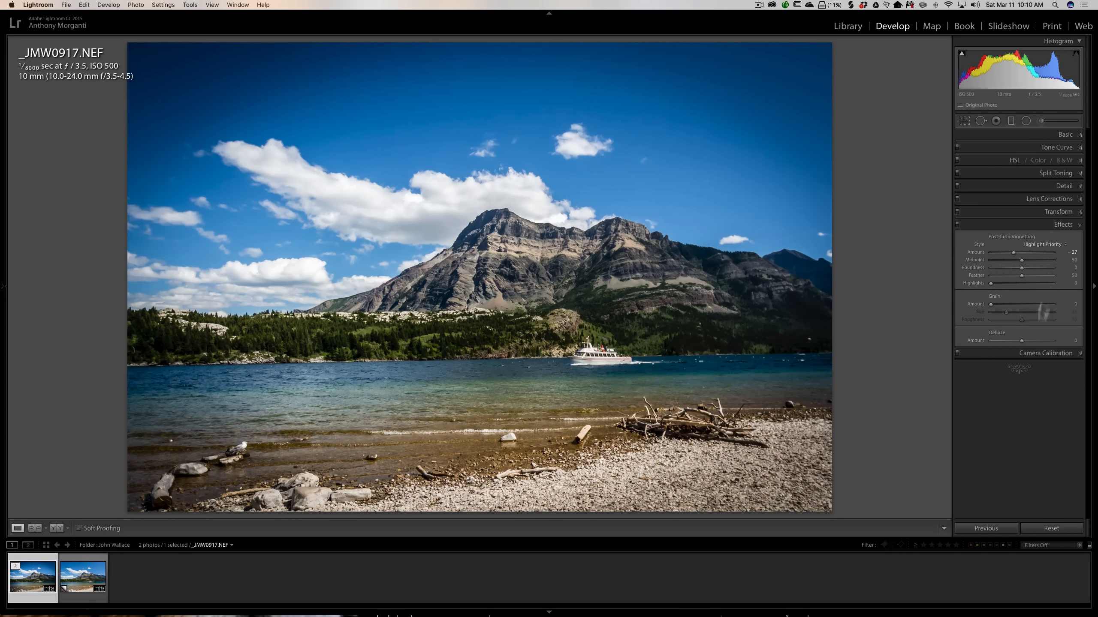
{"action": "left_click_drag", "start_coordinate": [1012, 254], "coordinate": [1017, 253]}
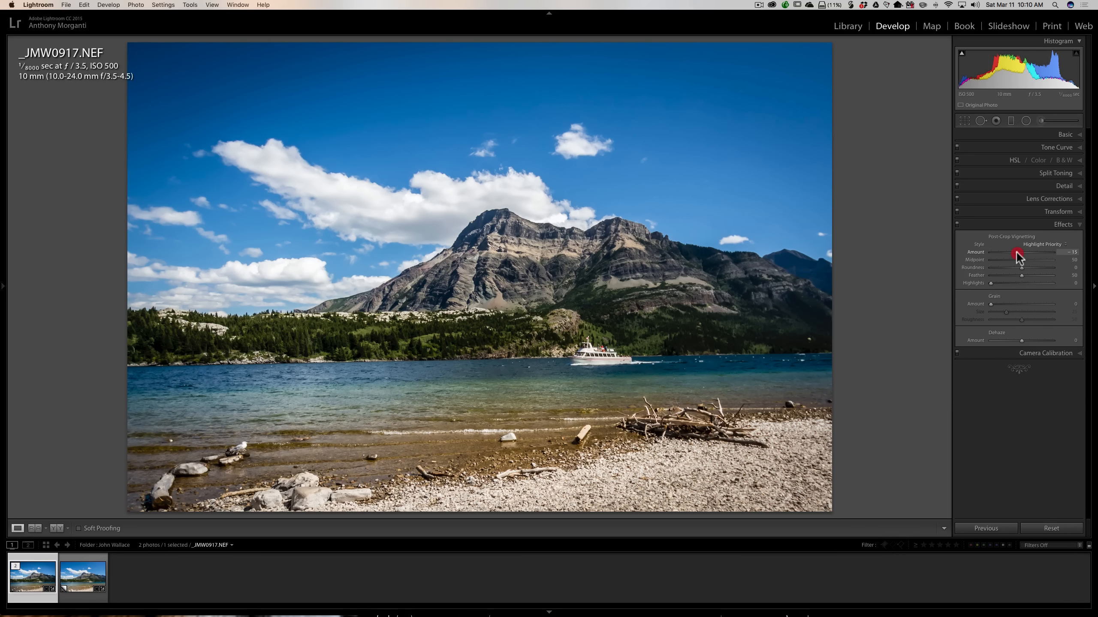
{"action": "left_click", "coordinate": [1016, 252]}
{"action": "left_click", "coordinate": [1064, 225]}
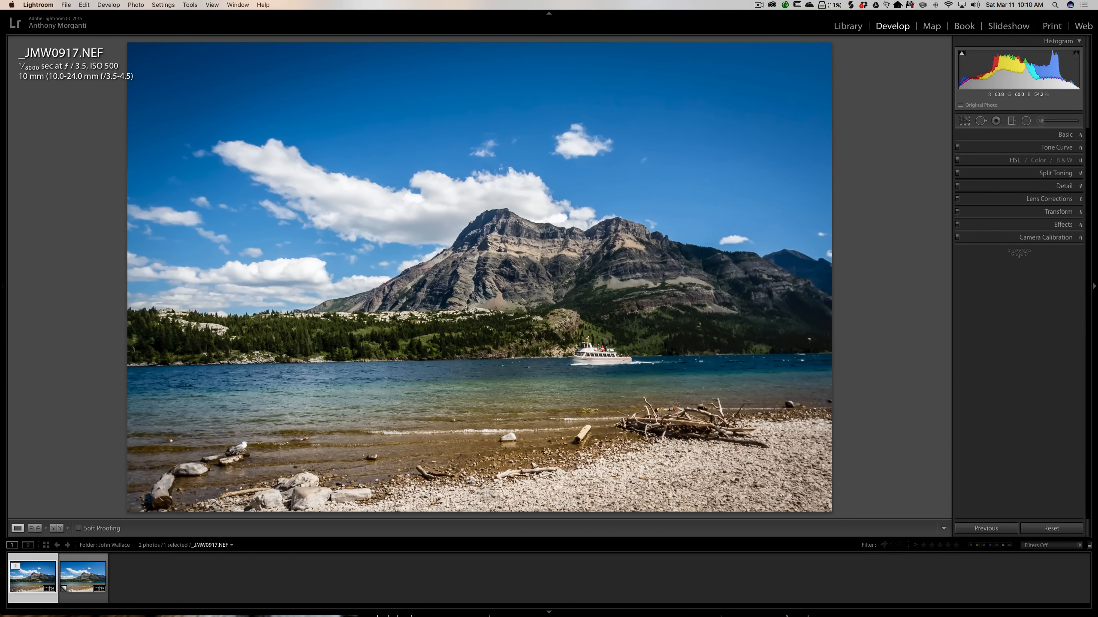
Darken the gravel beach in the foreground with a tilted graduated filter at Exposure -0.75.
{"action": "left_click", "coordinate": [1040, 121]}
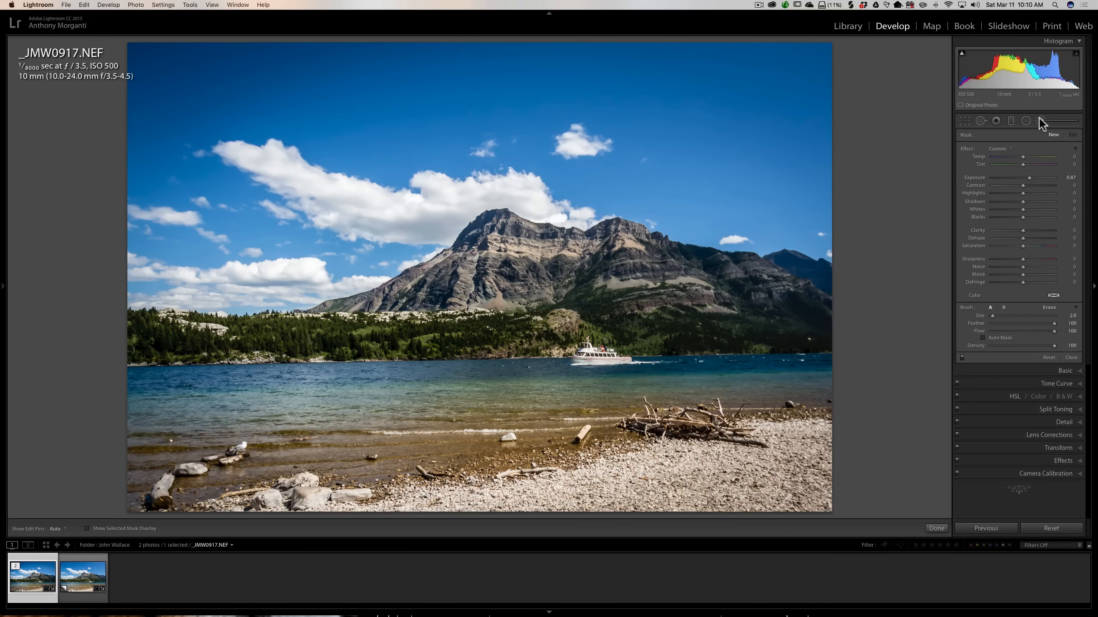
{"action": "left_click", "coordinate": [1011, 120]}
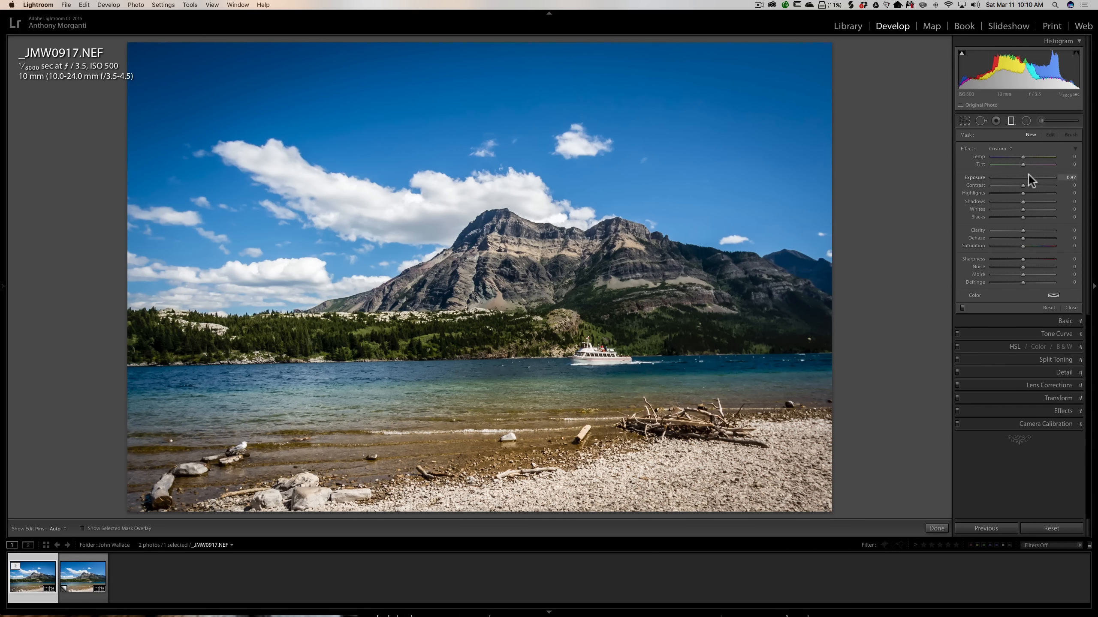
{"action": "double_click", "coordinate": [966, 148]}
{"action": "left_click_drag", "start_coordinate": [1022, 177], "coordinate": [1016, 177]}
{"action": "left_click_drag", "start_coordinate": [796, 514], "coordinate": [763, 366]}
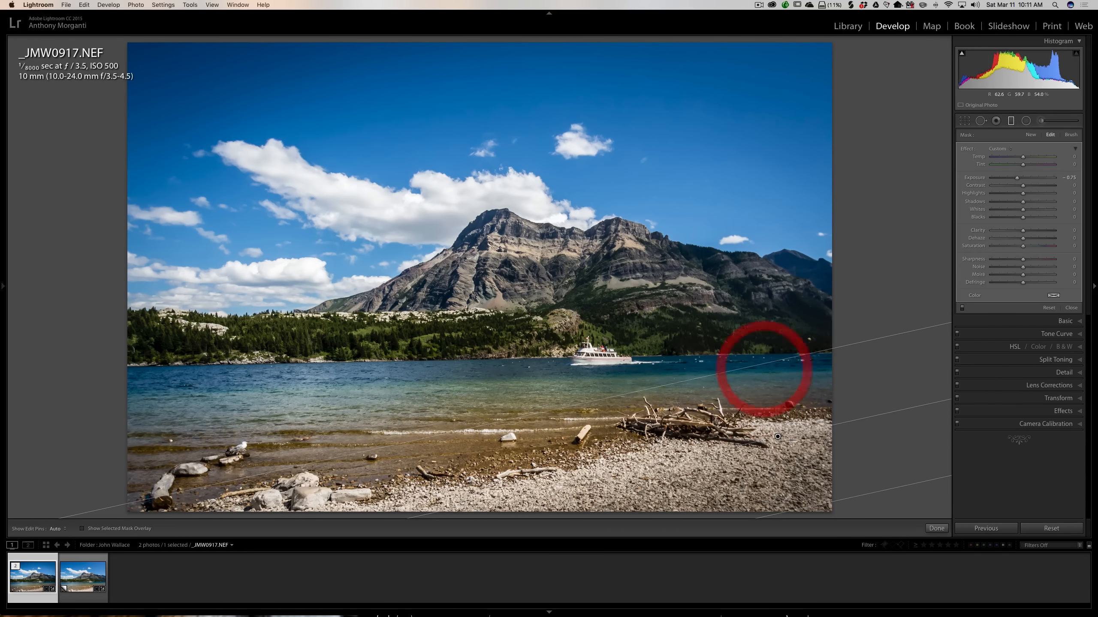
{"action": "left_click_drag", "start_coordinate": [778, 437], "coordinate": [669, 464]}
{"action": "left_click_drag", "start_coordinate": [608, 394], "coordinate": [605, 386]}
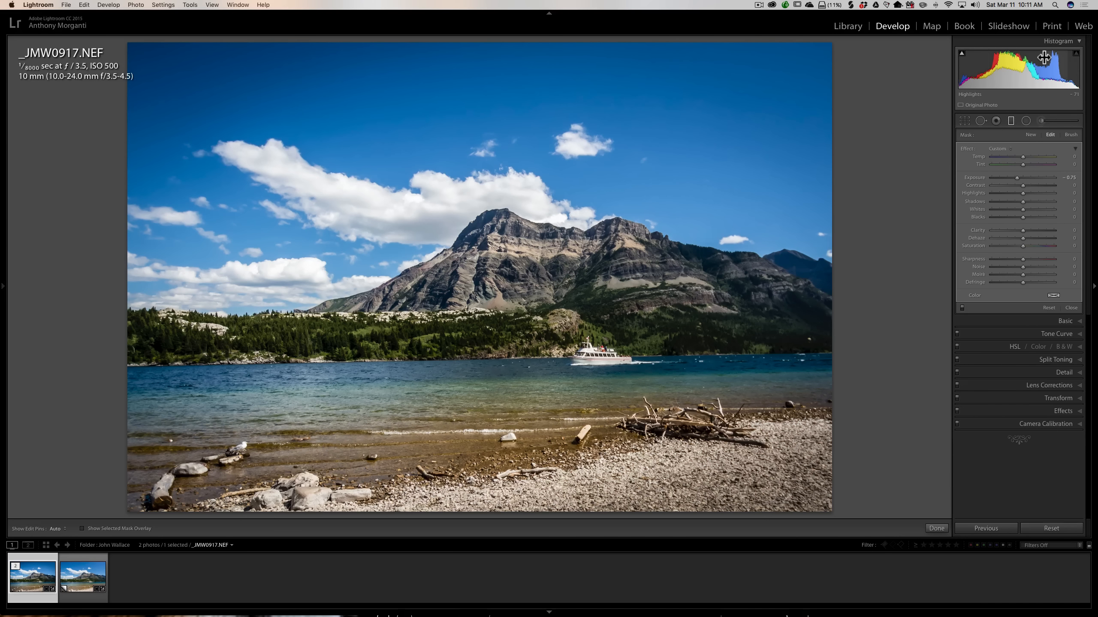
{"action": "left_click", "coordinate": [1011, 120]}
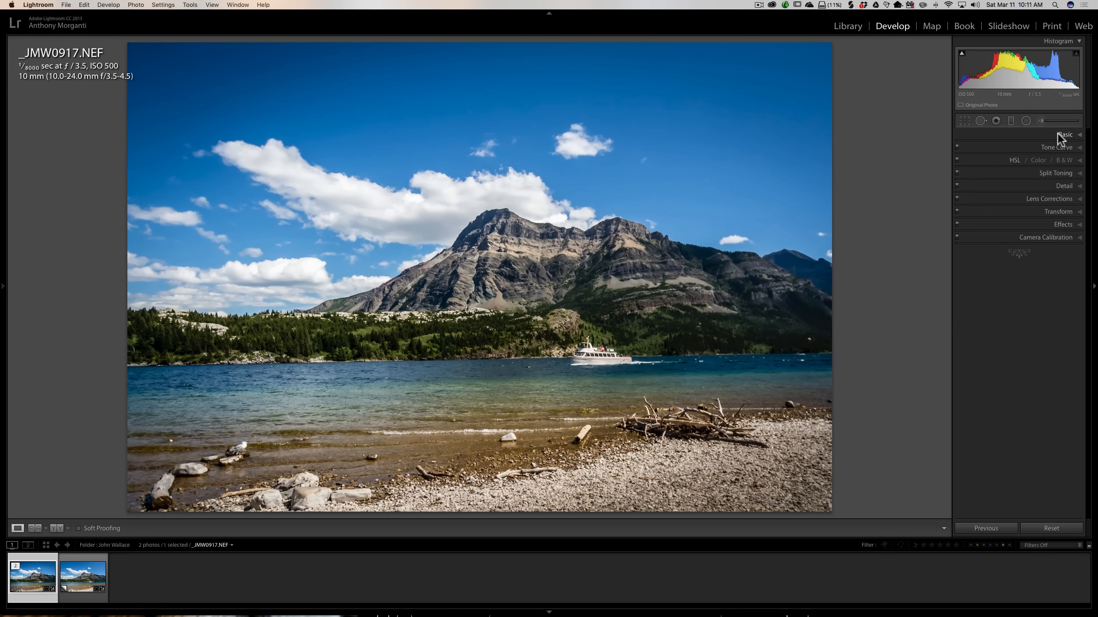
Select the virtual copy, _JMW0917.NEF Copy 1, and remove its crop to restore the full frame.
{"action": "left_click", "coordinate": [74, 581]}
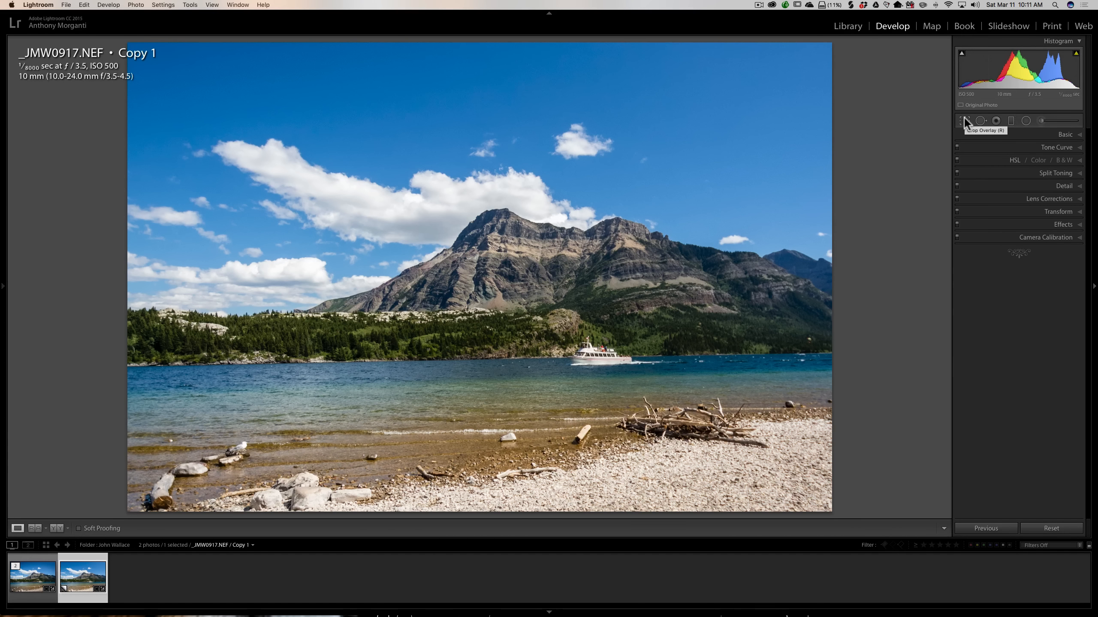
{"action": "left_click", "coordinate": [965, 121]}
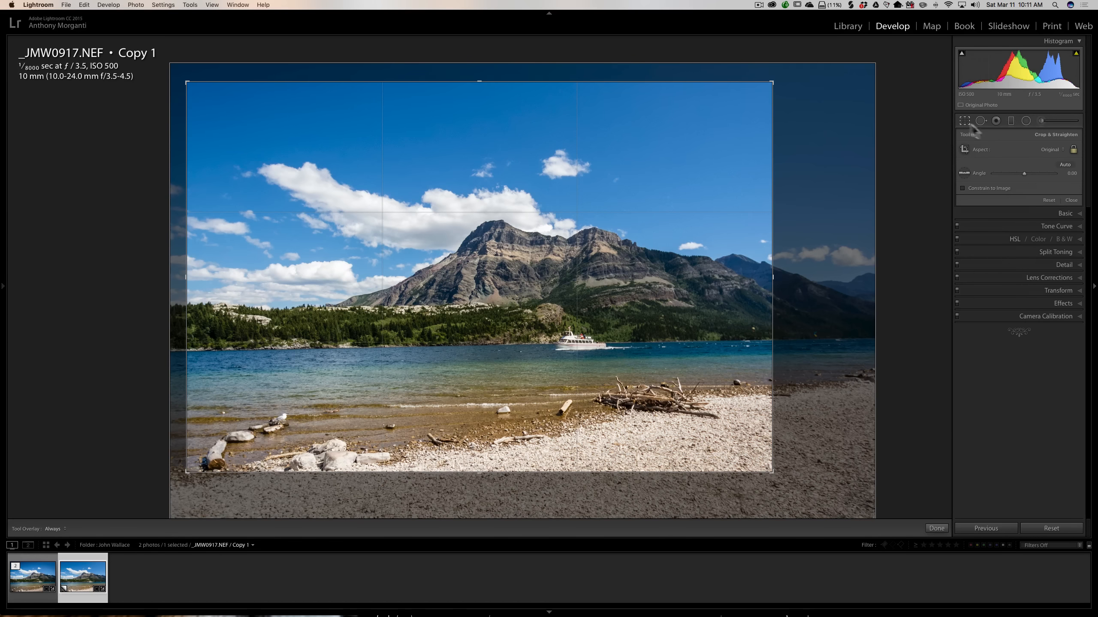
{"action": "left_click", "coordinate": [1042, 148]}
{"action": "left_click", "coordinate": [1041, 142]}
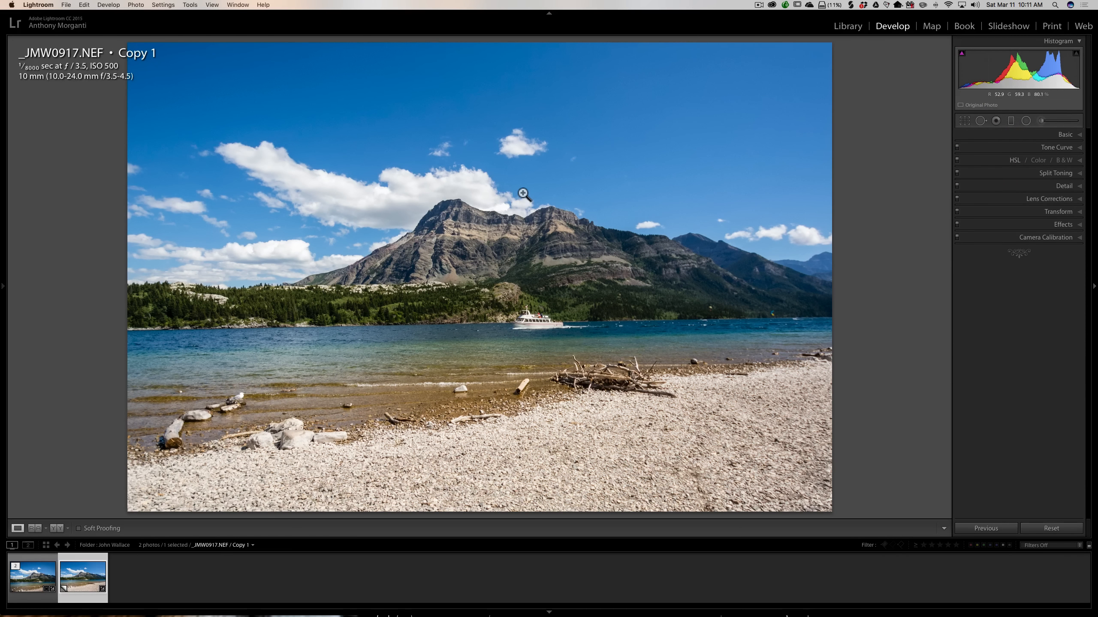
Send a copy of the virtual copy with Lightroom adjustments to Topaz DeNoise 6 as a 16-bit ProPhoto RGB TIFF.
{"action": "right_click", "coordinate": [496, 197]}
{"action": "mouse_move", "coordinate": [551, 265]}
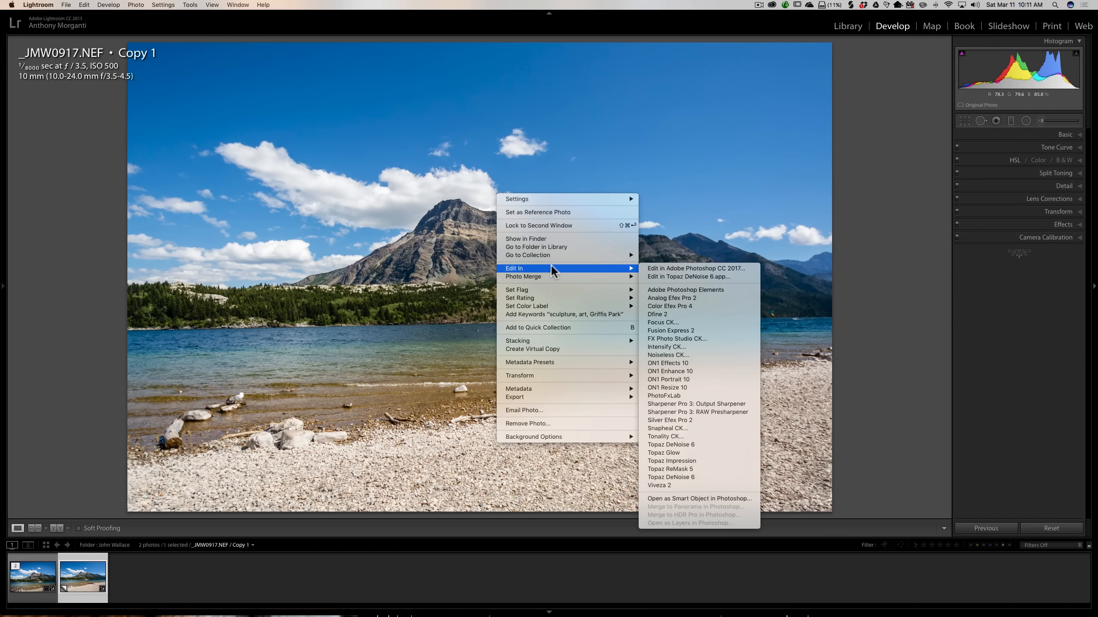
{"action": "left_click", "coordinate": [683, 275]}
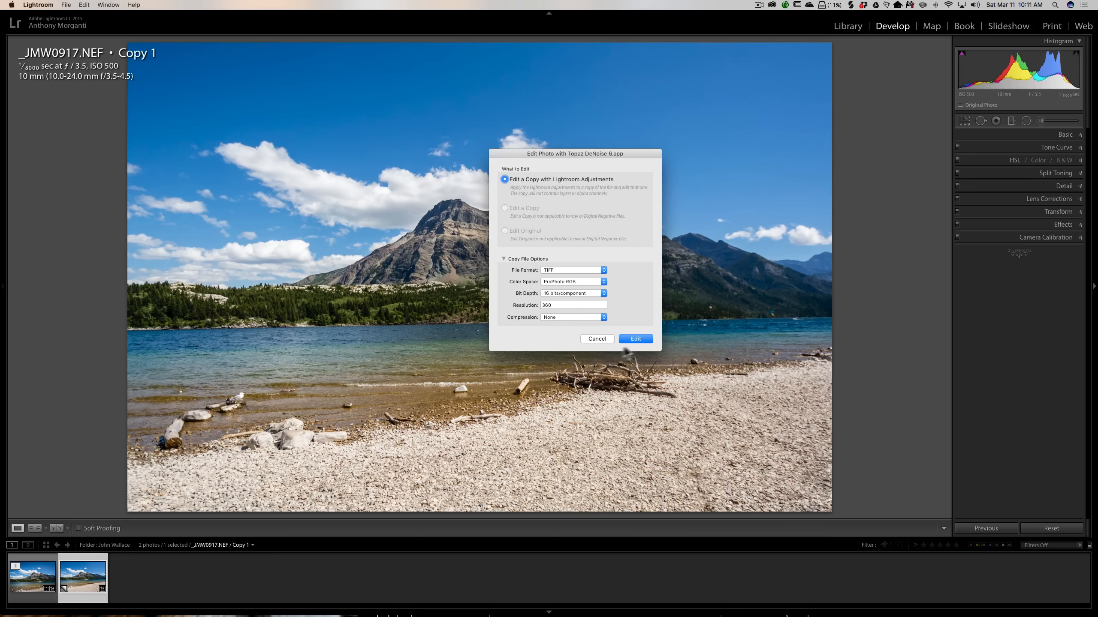
{"action": "left_click", "coordinate": [636, 339]}
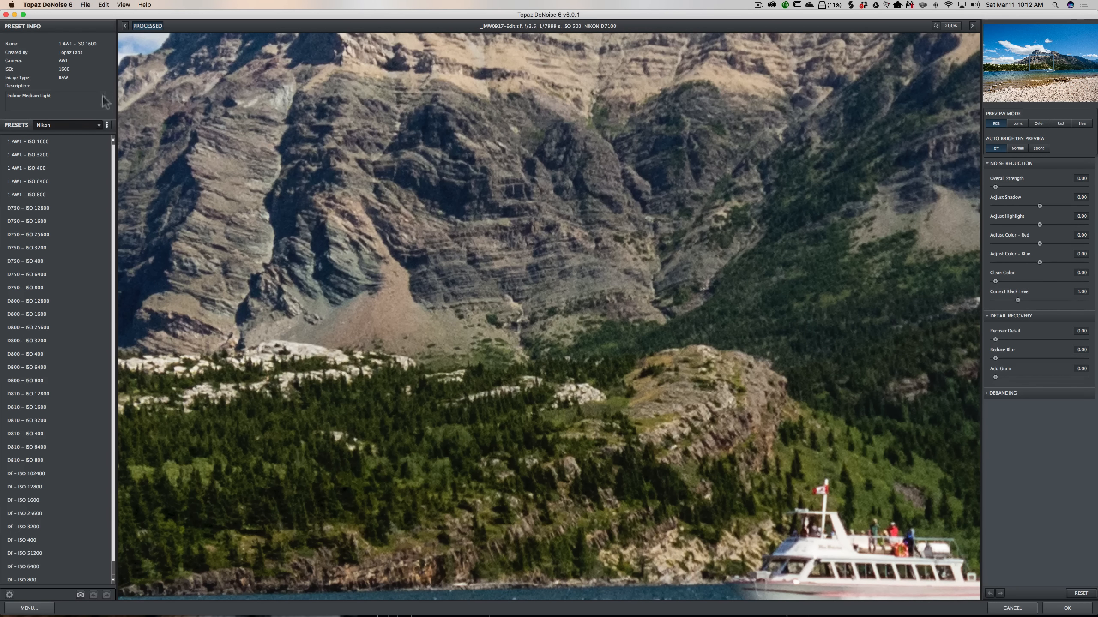
Look at the Nikon preset 1 AW1 – ISO 400 and examine the noise in the clouds around the mountain peak.
{"action": "left_click", "coordinate": [69, 168]}
{"action": "scroll", "coordinate": [406, 118], "scroll_direction": "up", "scroll_amount": 10}
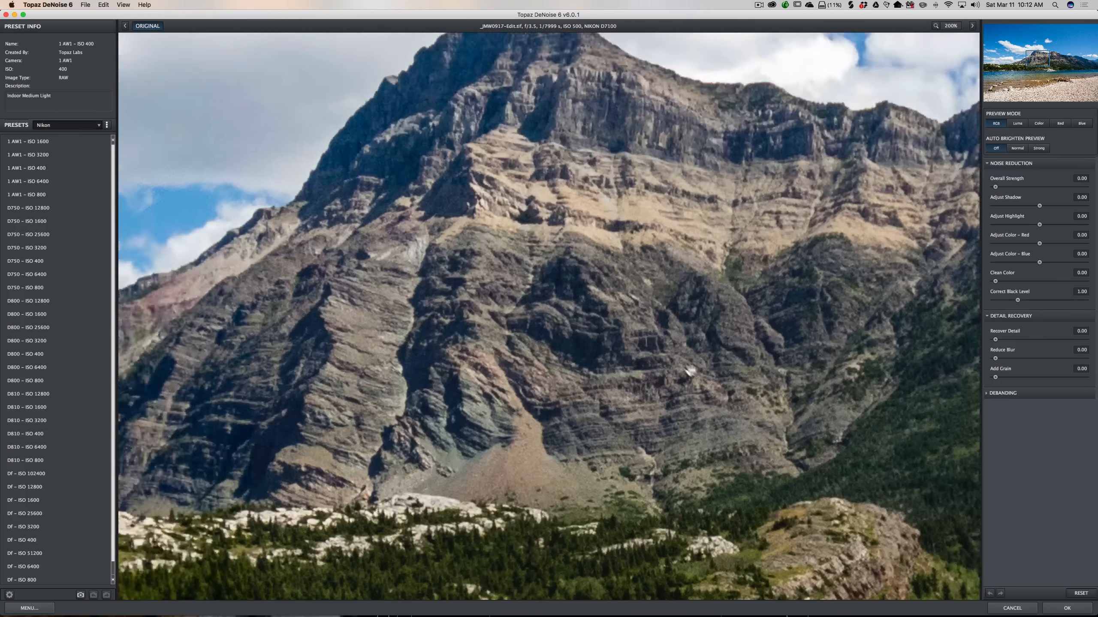
{"action": "scroll", "coordinate": [350, 123], "scroll_direction": "up", "scroll_amount": 2}
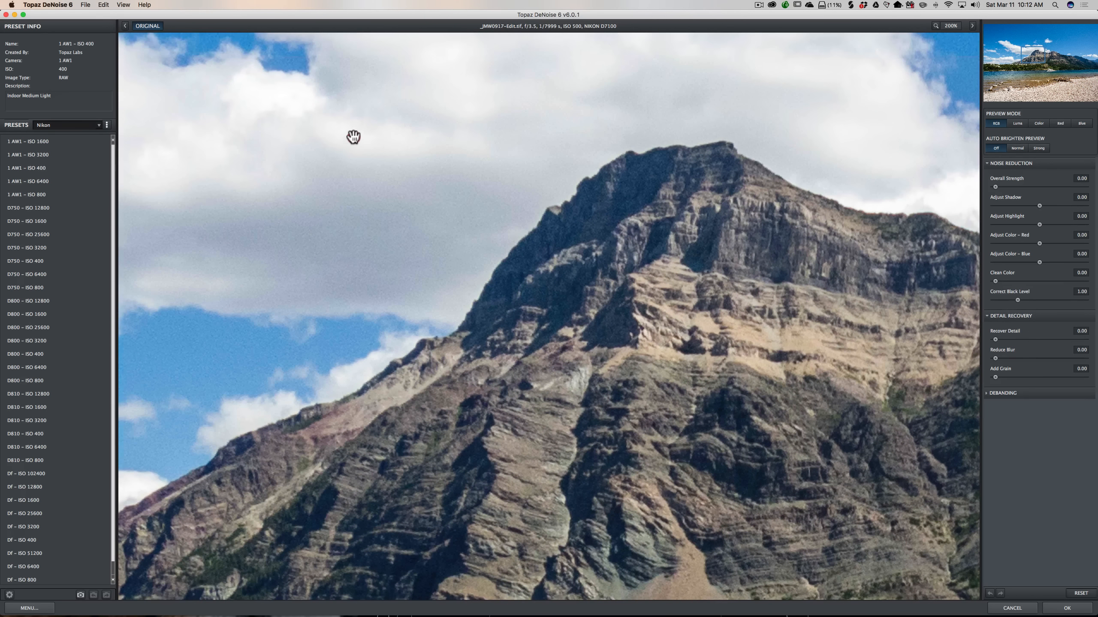
Compare the Nikon presets 1 AW1 – ISO 400 and 1 AW1 – ISO 800 on the mountain peak, clouds and blue sky.
{"action": "left_click", "coordinate": [17, 196]}
{"action": "left_click_drag", "start_coordinate": [781, 100], "coordinate": [778, 123]}
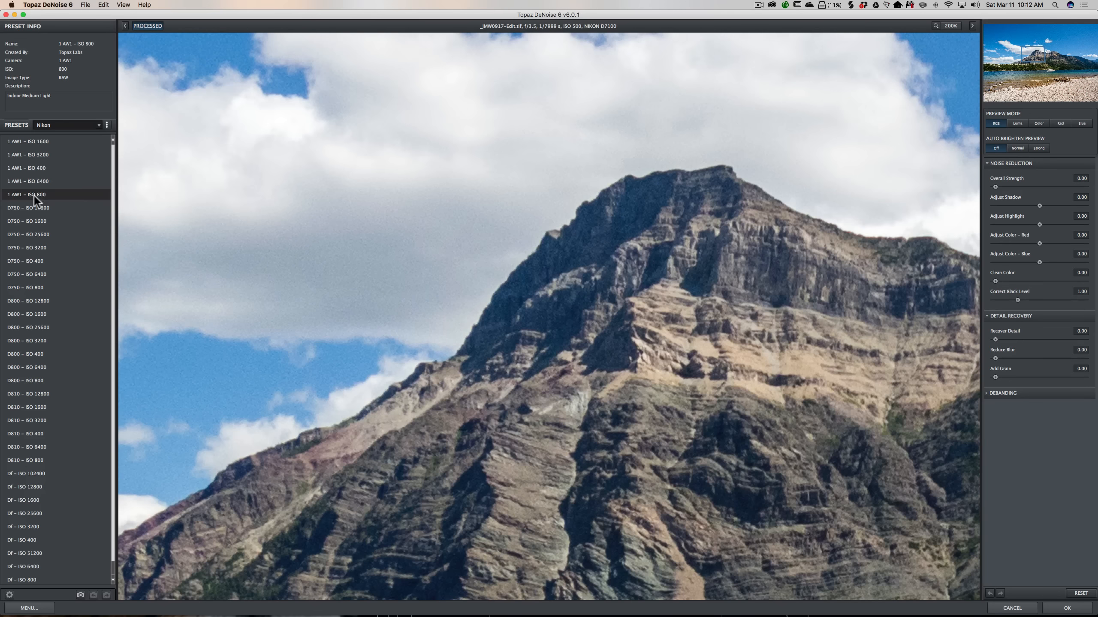
{"action": "left_click", "coordinate": [35, 168]}
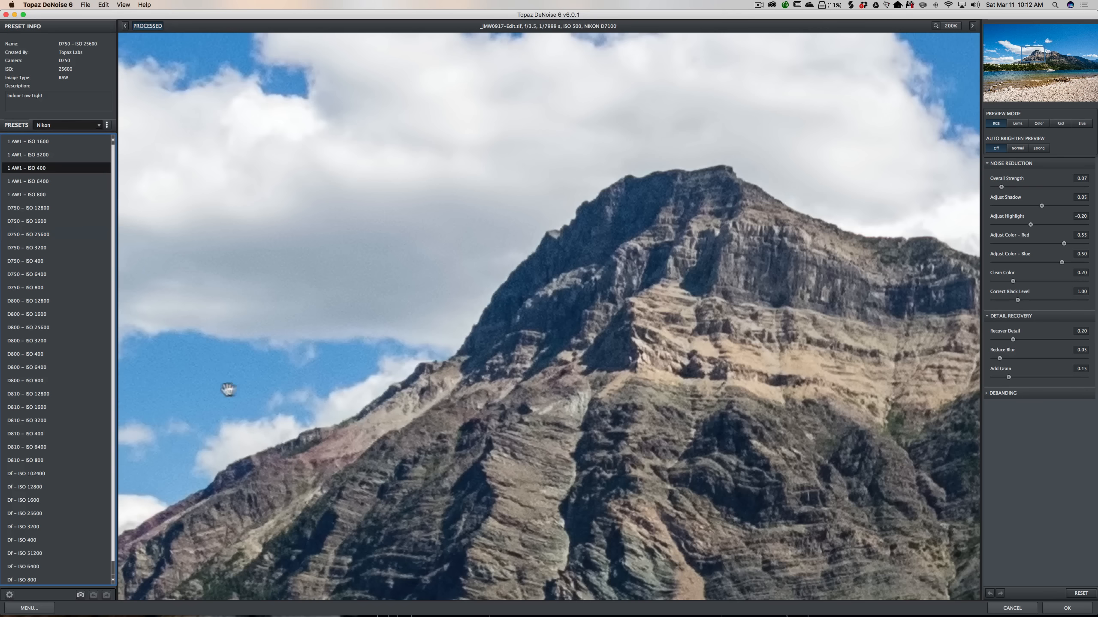
{"action": "left_click", "coordinate": [41, 194]}
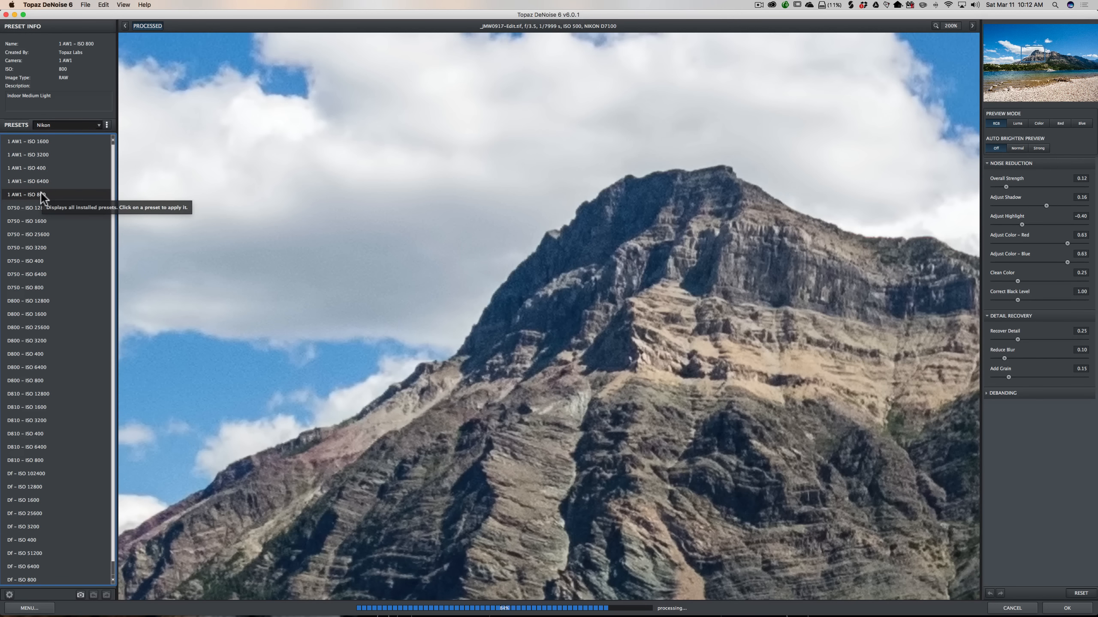
{"action": "left_click_drag", "start_coordinate": [355, 166], "coordinate": [796, 73]}
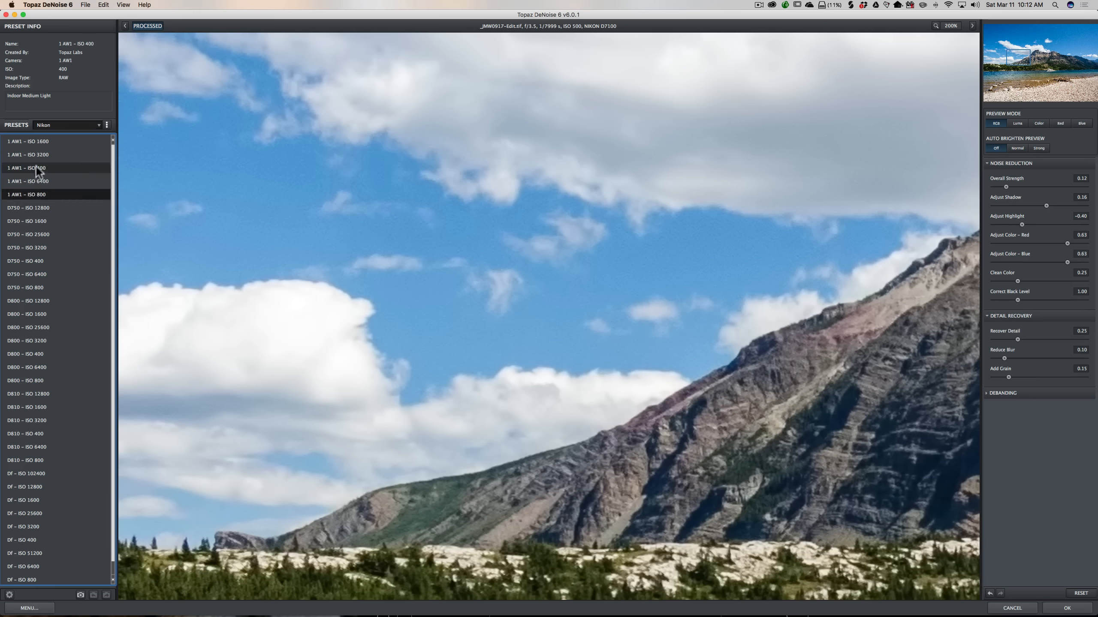
Apply the Nikon preset 1 AW1 – ISO 1600, set Add Grain to 0.00, and return the processed photo to Lightroom.
{"action": "left_click", "coordinate": [40, 142]}
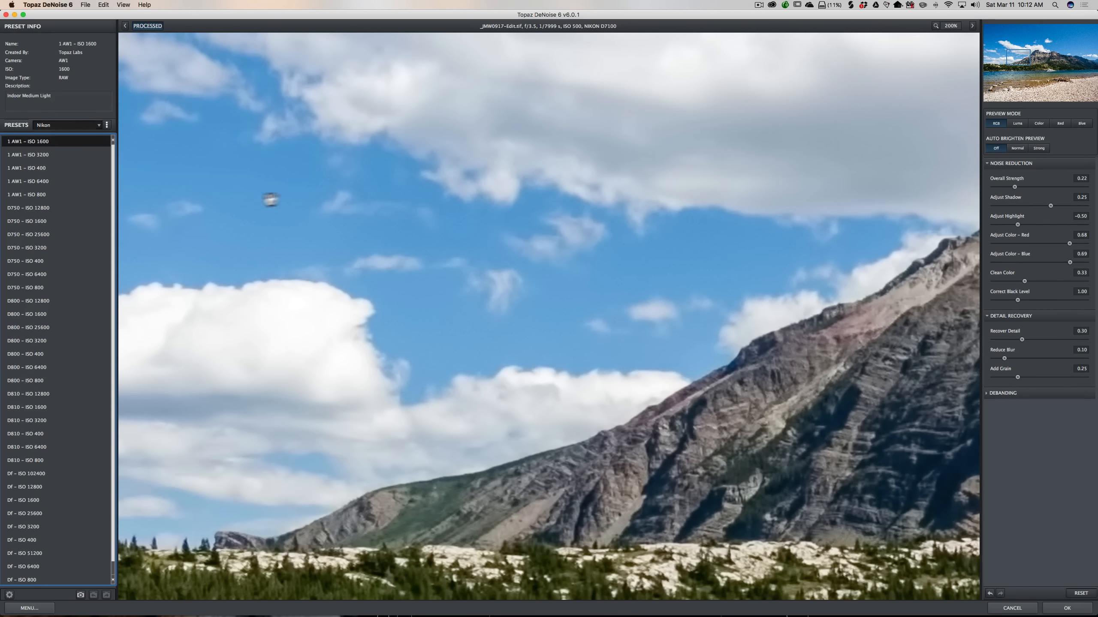
{"action": "left_click_drag", "start_coordinate": [453, 169], "coordinate": [486, 454]}
{"action": "left_click", "coordinate": [486, 453]}
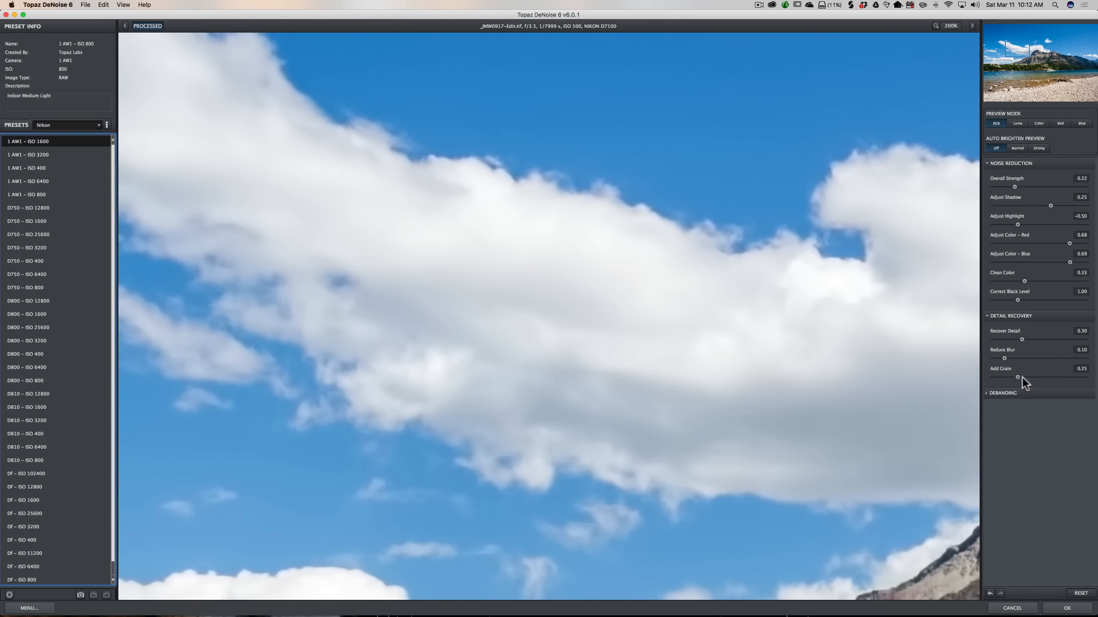
{"action": "left_click_drag", "start_coordinate": [1017, 376], "coordinate": [975, 375]}
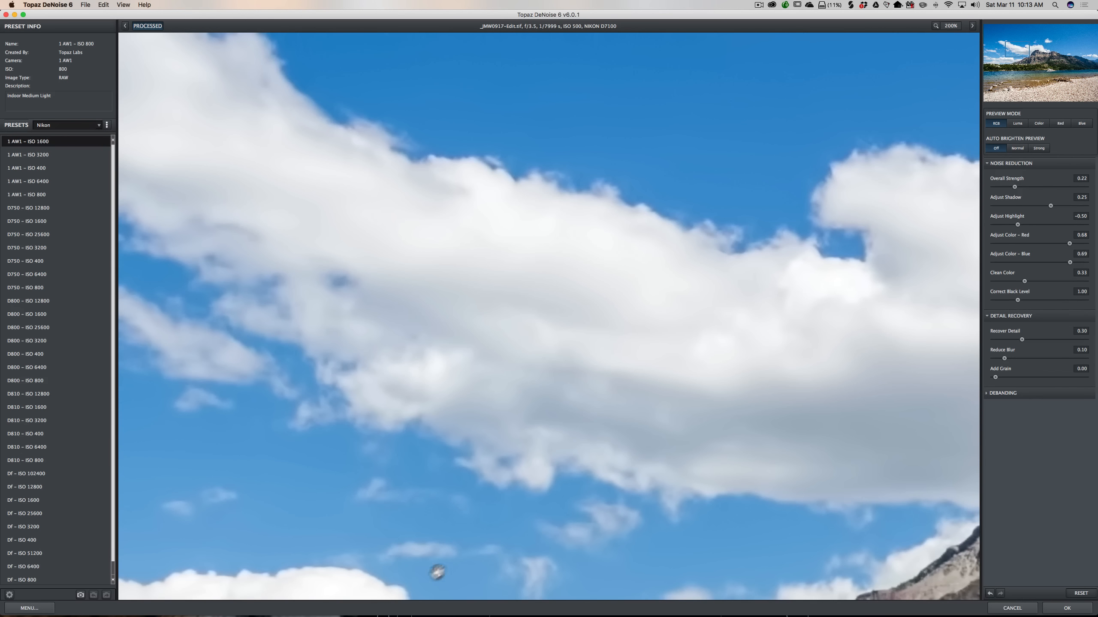
{"action": "left_click", "coordinate": [1070, 609]}
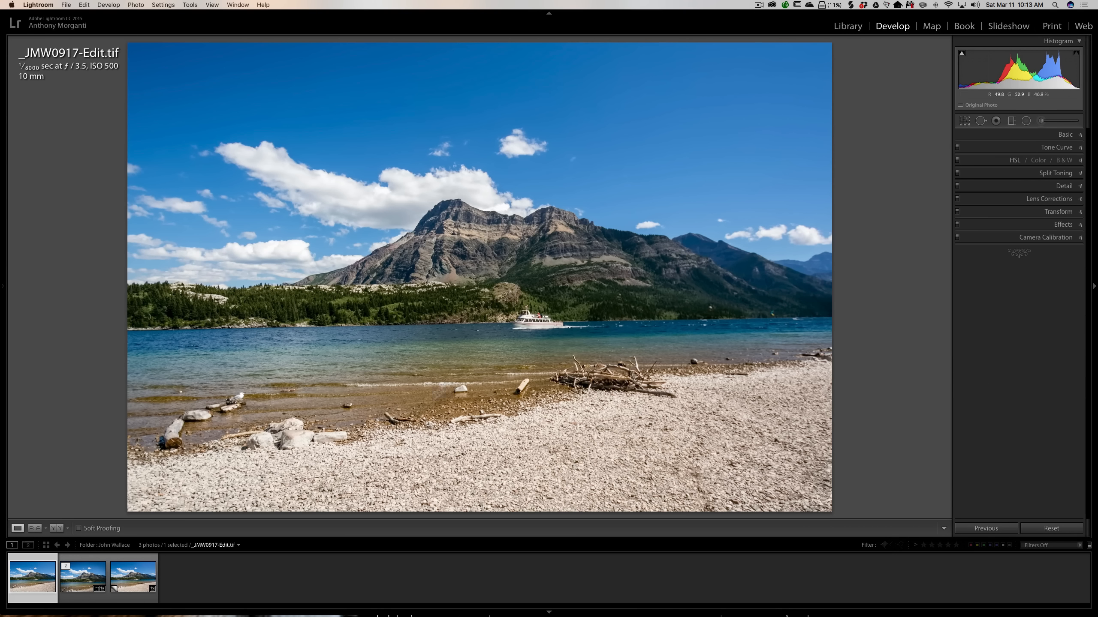
Synchronize only the crop, including straighten angle and aspect ratio, from _JMW0917.NEF Copy 1 to the denoised _JMW0917-Edit.tif.
{"action": "left_click", "coordinate": [80, 581]}
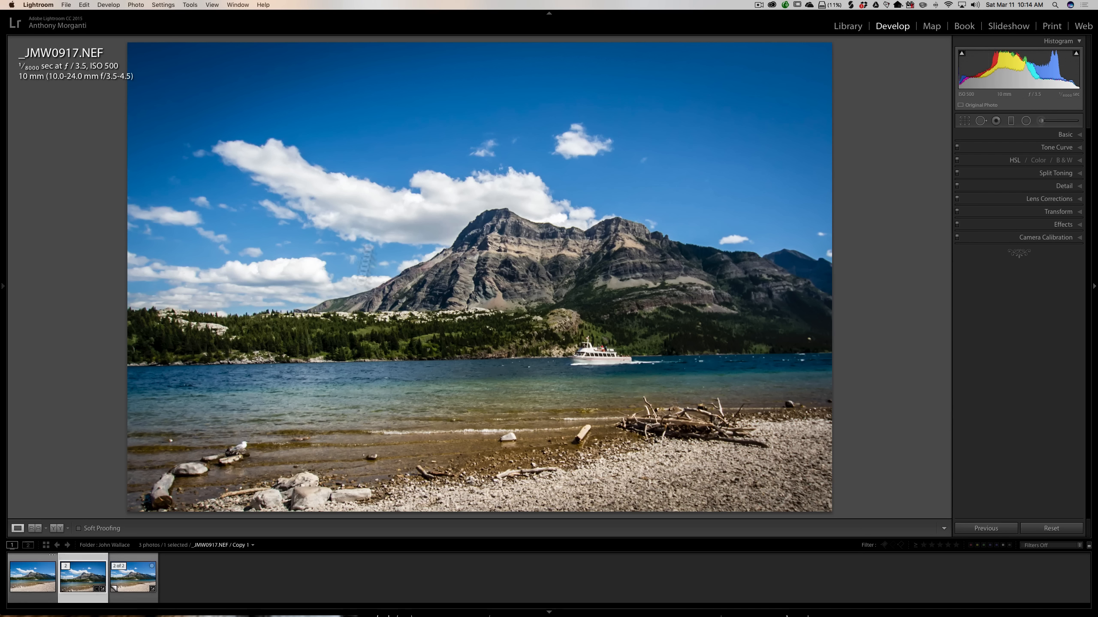
{"action": "left_click", "coordinate": [35, 579], "text": "super"}
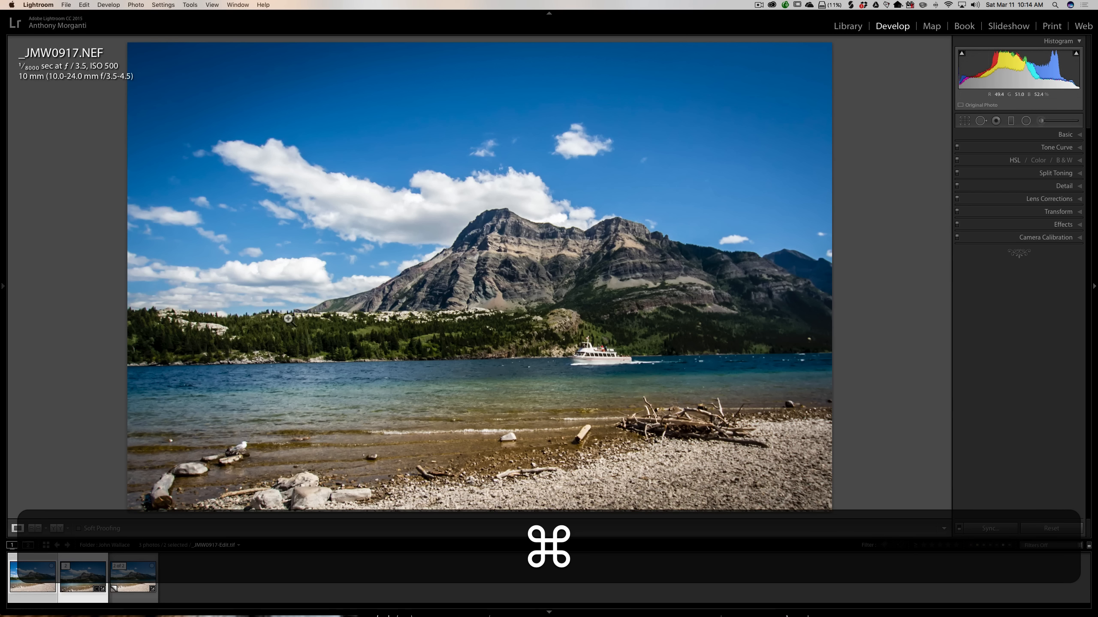
{"action": "left_click", "coordinate": [1001, 526]}
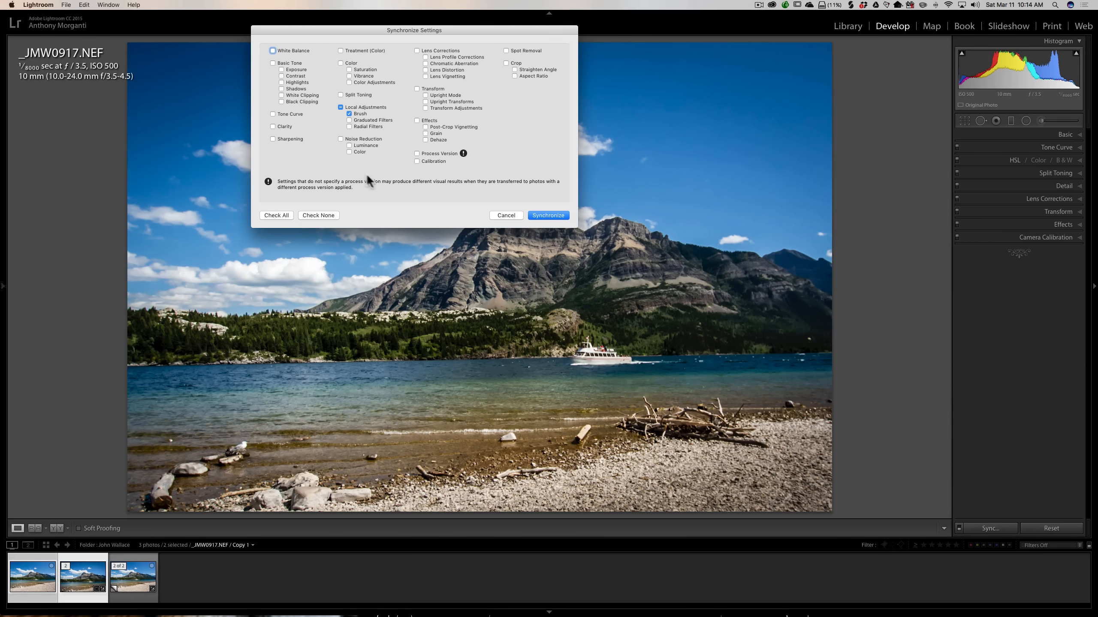
{"action": "left_click", "coordinate": [326, 215]}
{"action": "left_click", "coordinate": [506, 63]}
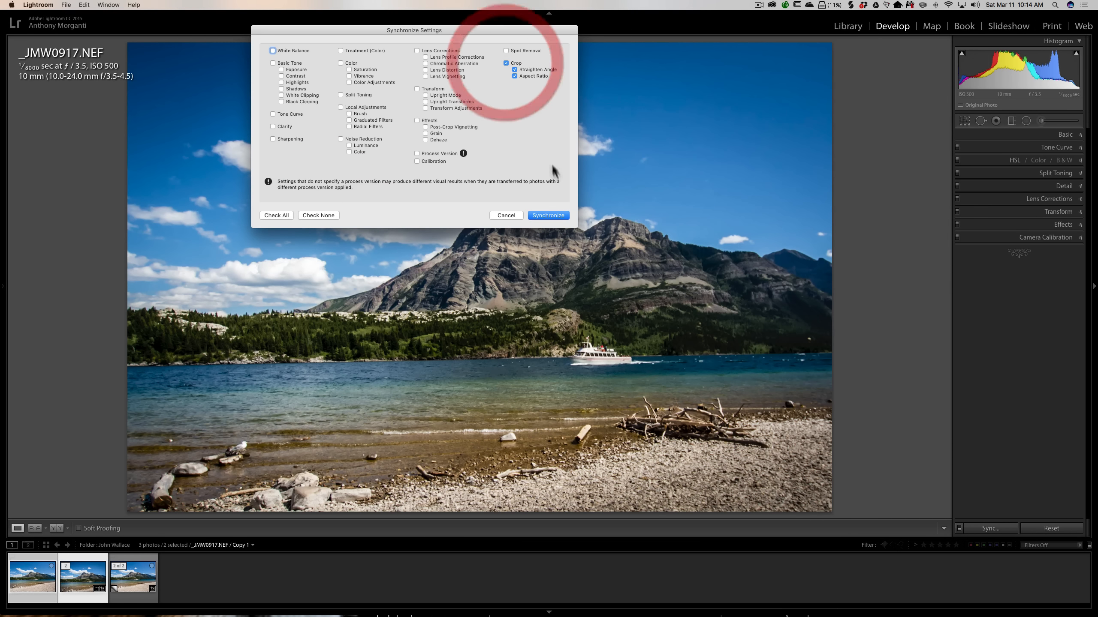
{"action": "left_click", "coordinate": [548, 215]}
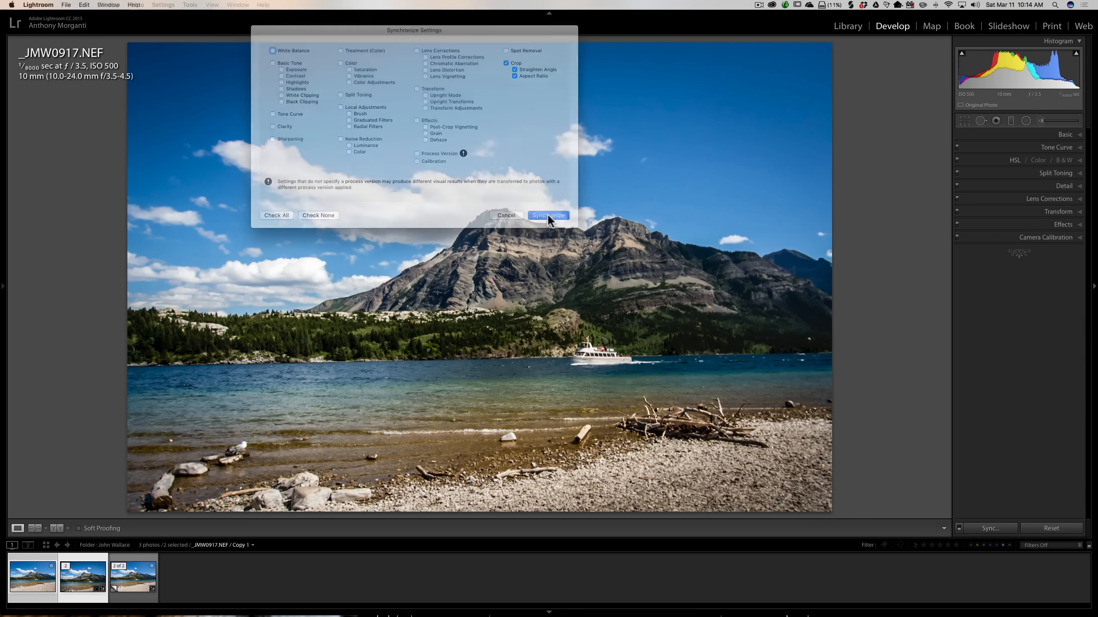